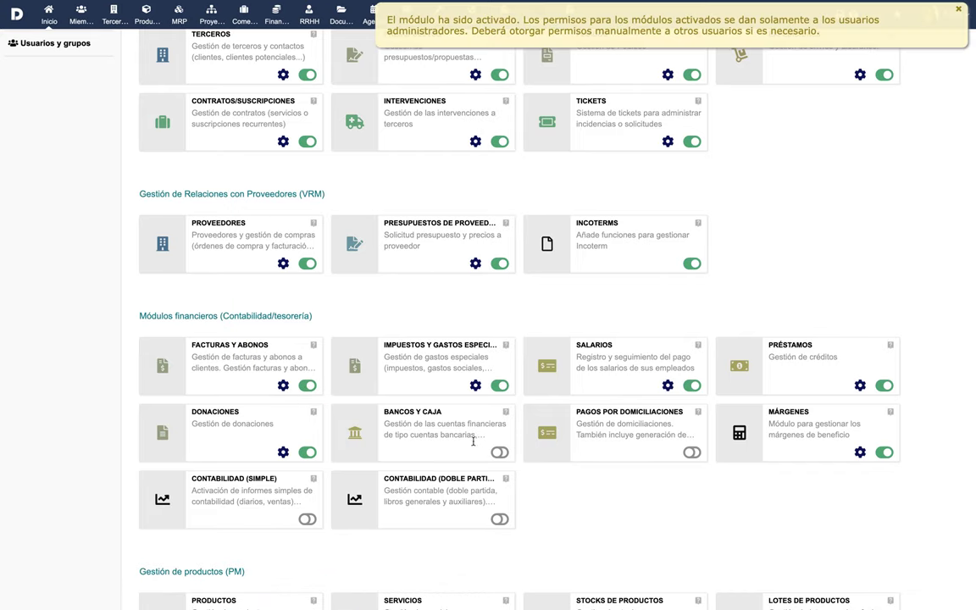
# Activate the Facturas y abonos module in the Módulos list.
pyautogui.click(499, 452)
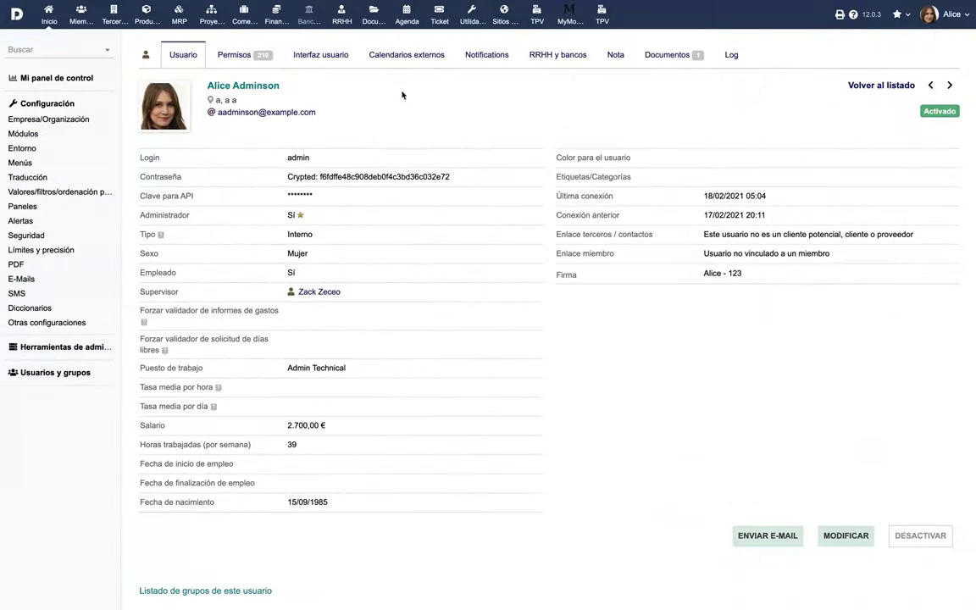
# Grant the admin user all Facturas y abonos permissions and every Bancos y Caja permission.
pyautogui.click(243, 55)
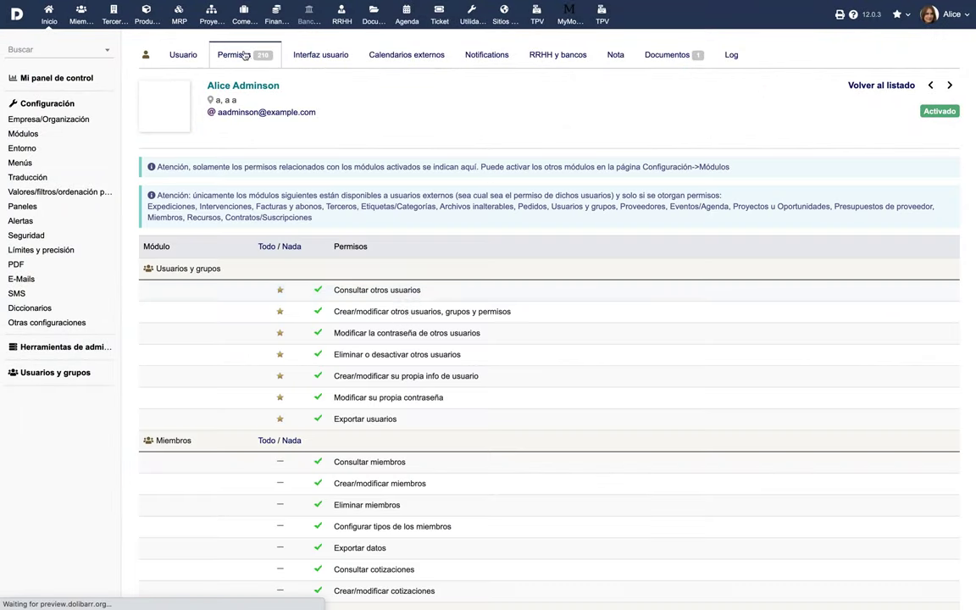
pyautogui.scroll(-10, 447, 398)
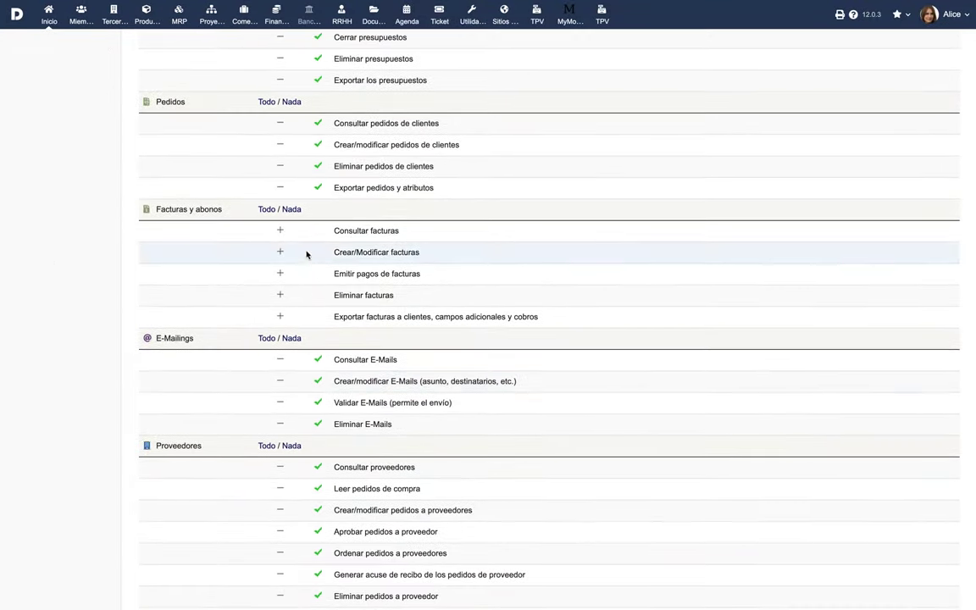
pyautogui.click(279, 235)
pyautogui.click(279, 251)
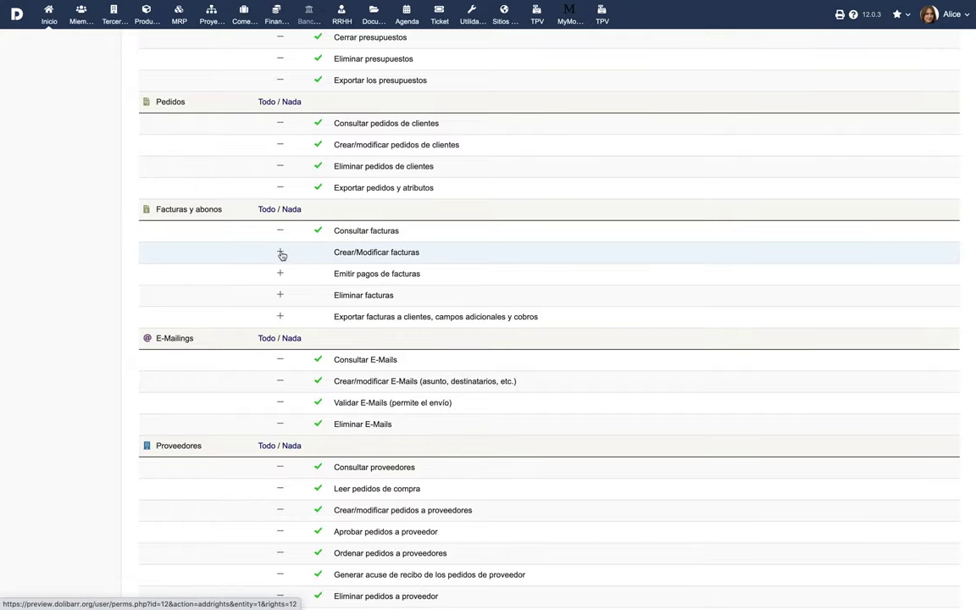
pyautogui.click(268, 210)
pyautogui.scroll(-20, 453, 289)
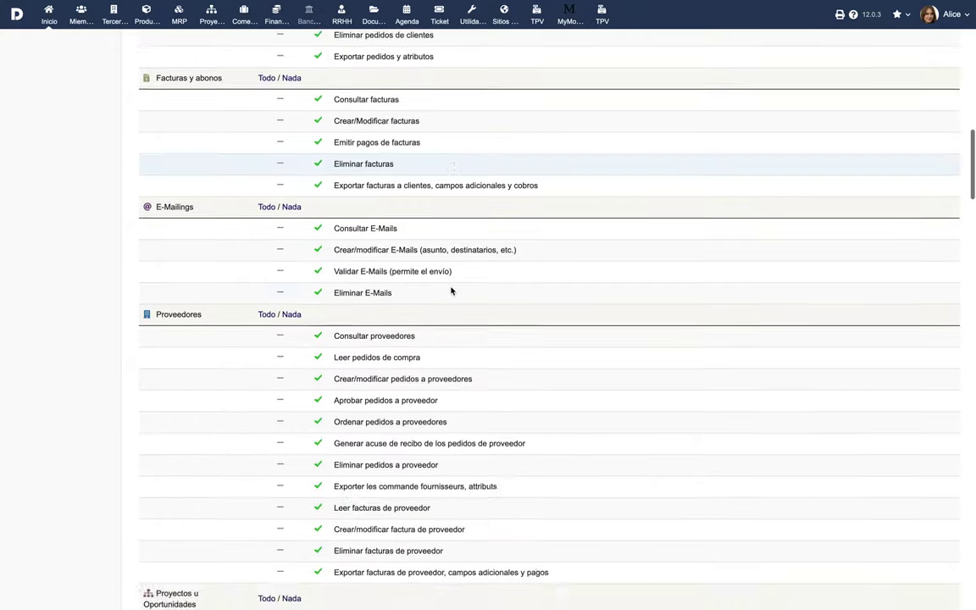
pyautogui.scroll(-15, 450, 288)
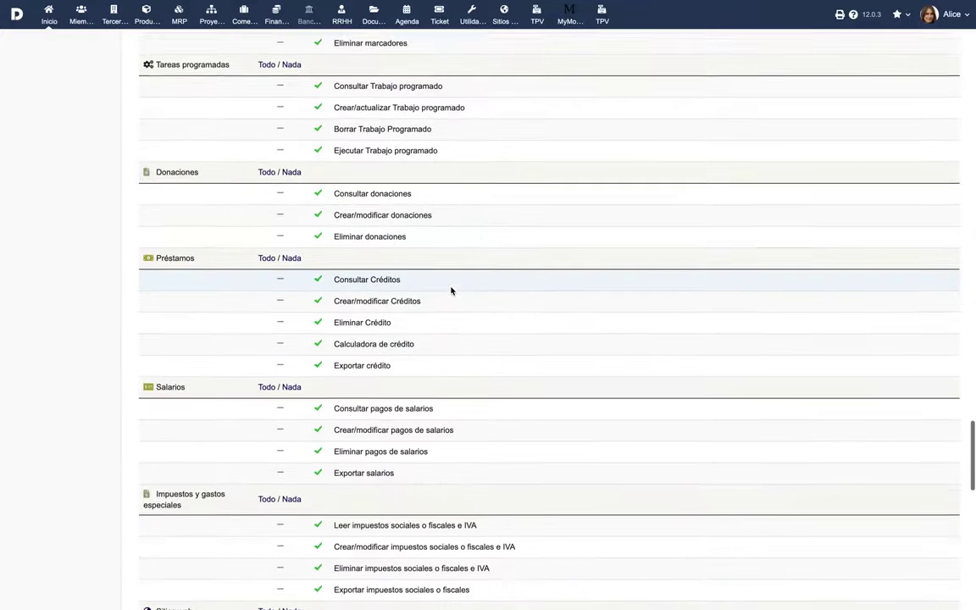
pyautogui.click(267, 238)
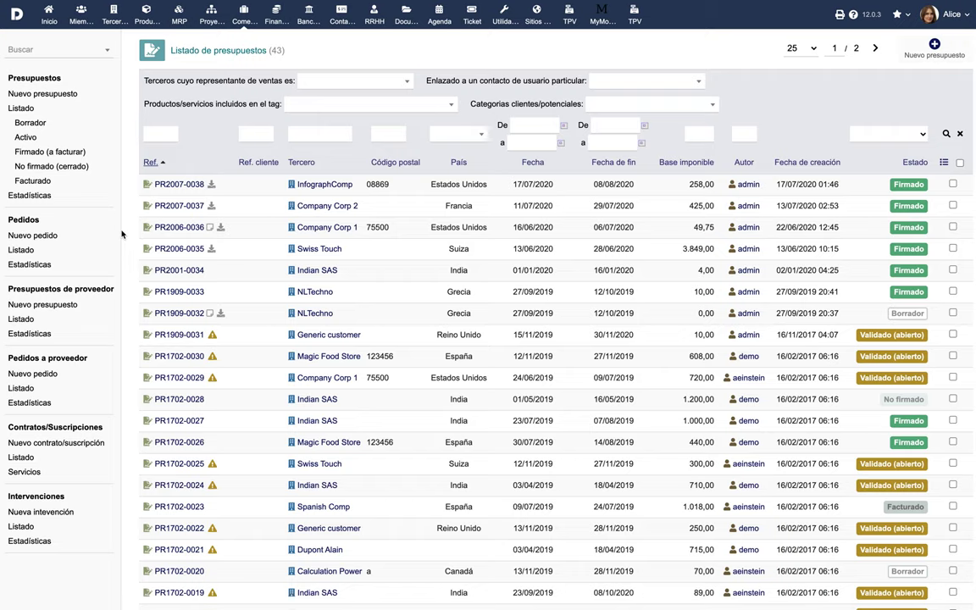
# Preview a new invoice form prefilled from proposal PR2007-0038 for InfographComp.
pyautogui.click(180, 184)
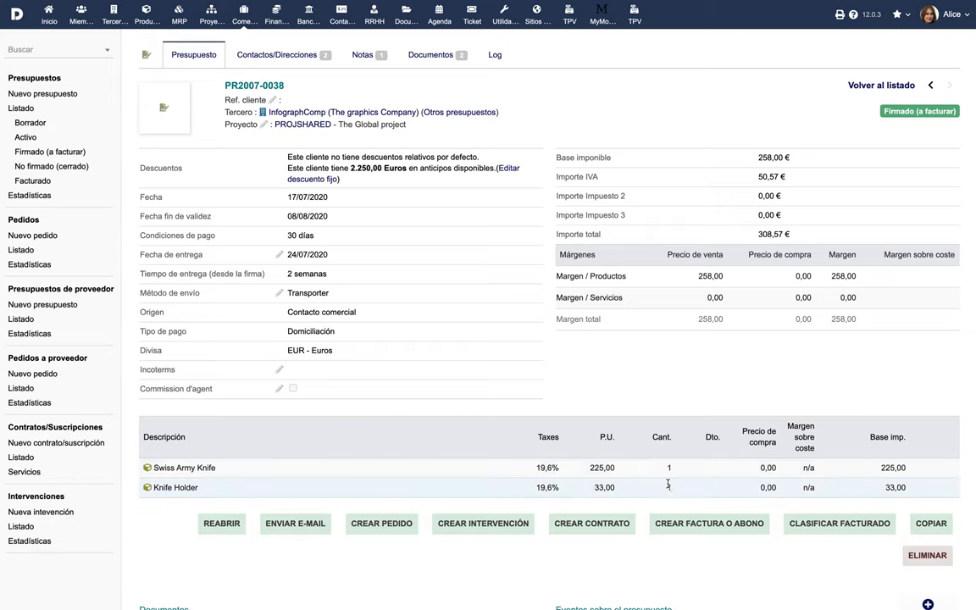
pyautogui.click(712, 524)
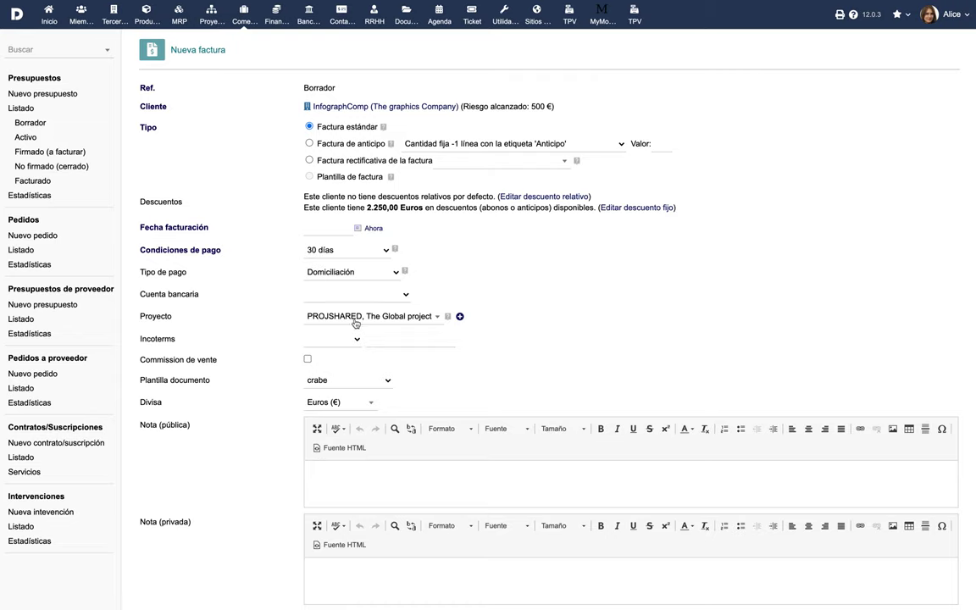
pyautogui.scroll(-3, 255, 444)
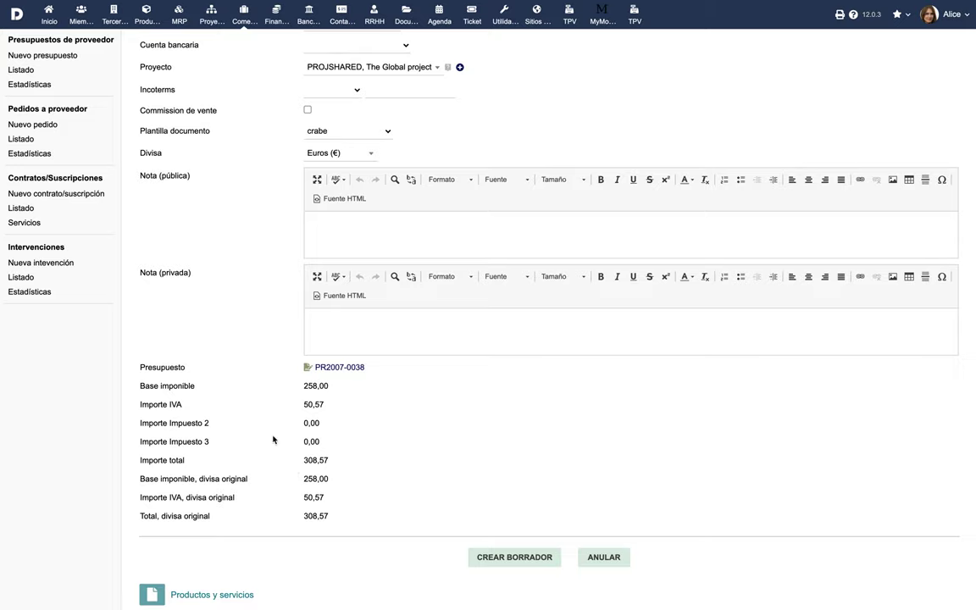
pyautogui.scroll(3, 272, 414)
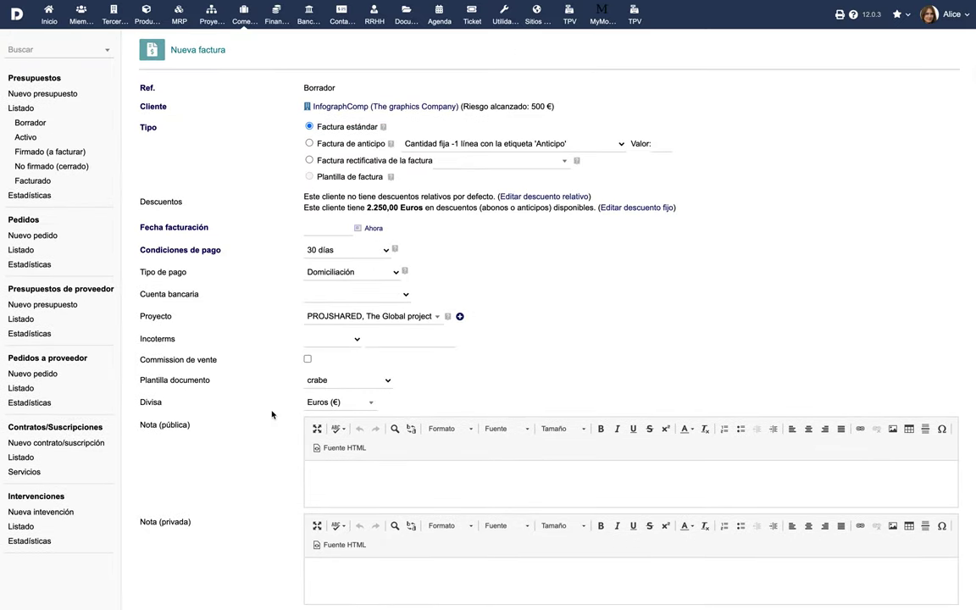
pyautogui.click(21, 250)
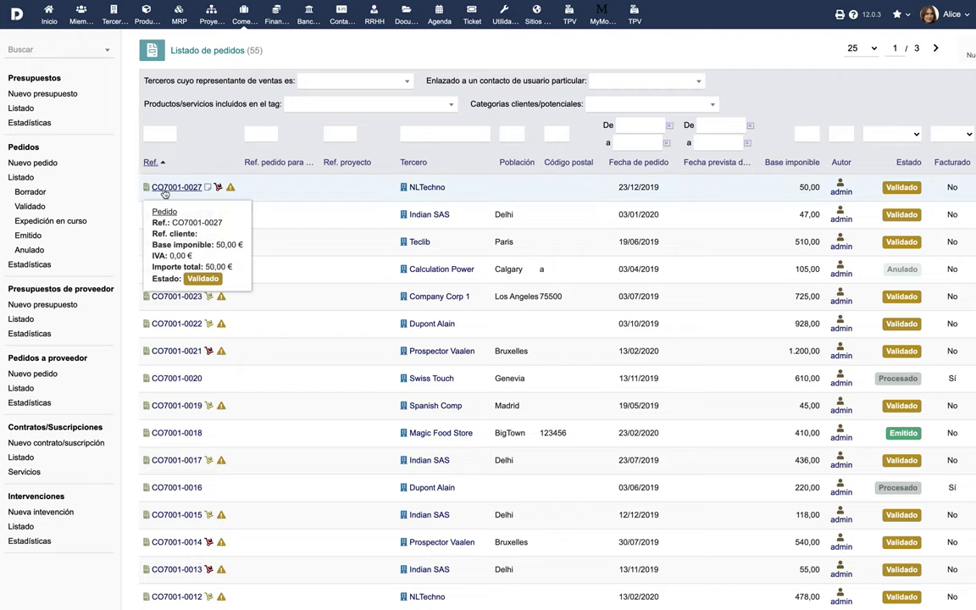
# Review customer order CO7001-0027 and supplier order CF2007-0007 from Book Keeping Company.
pyautogui.click(166, 192)
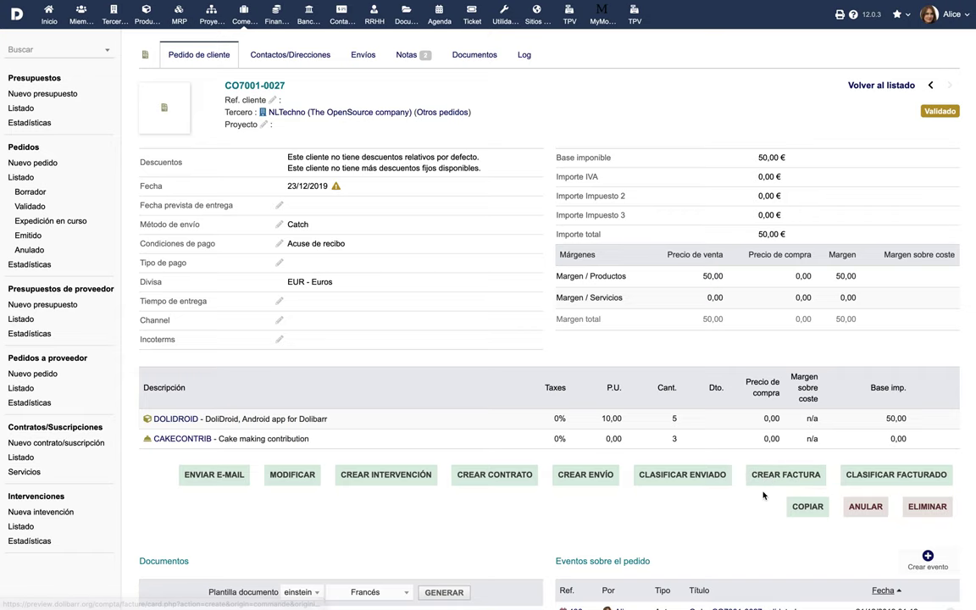
pyautogui.click(21, 388)
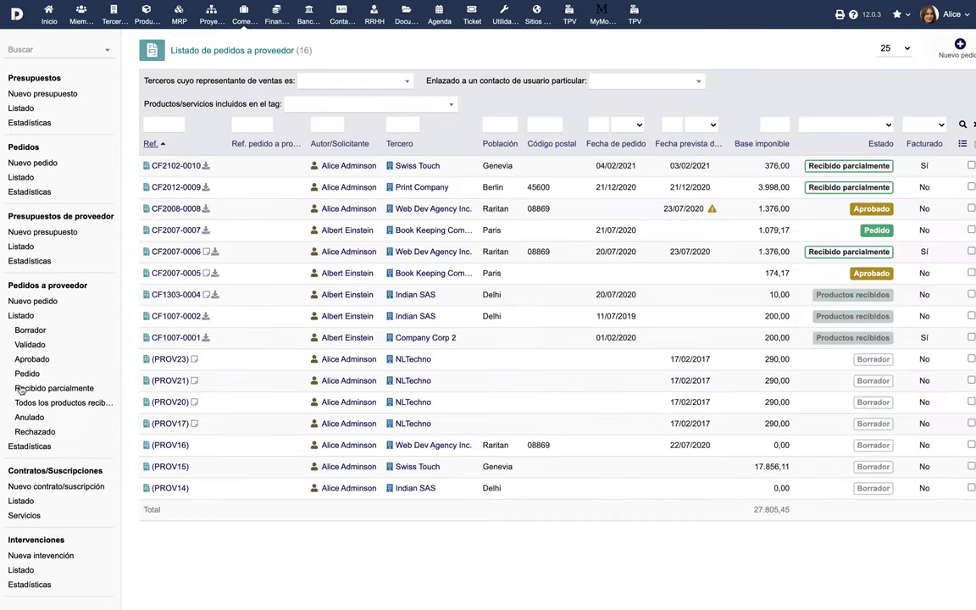
pyautogui.click(186, 230)
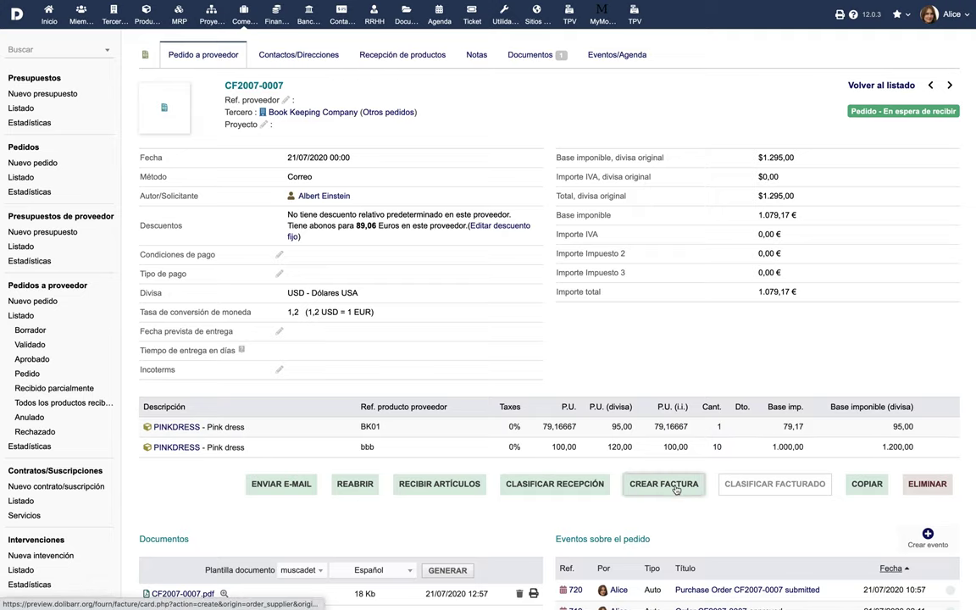
pyautogui.click(25, 503)
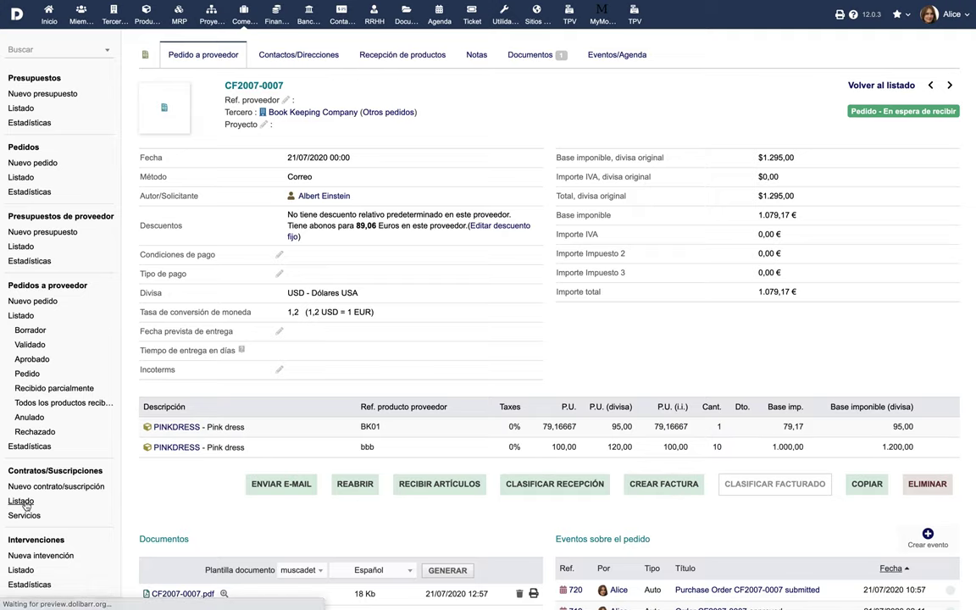
# Review contract CT2101-0006, intervention FI2006-0004 and InfographComp's customer details.
pyautogui.click(189, 183)
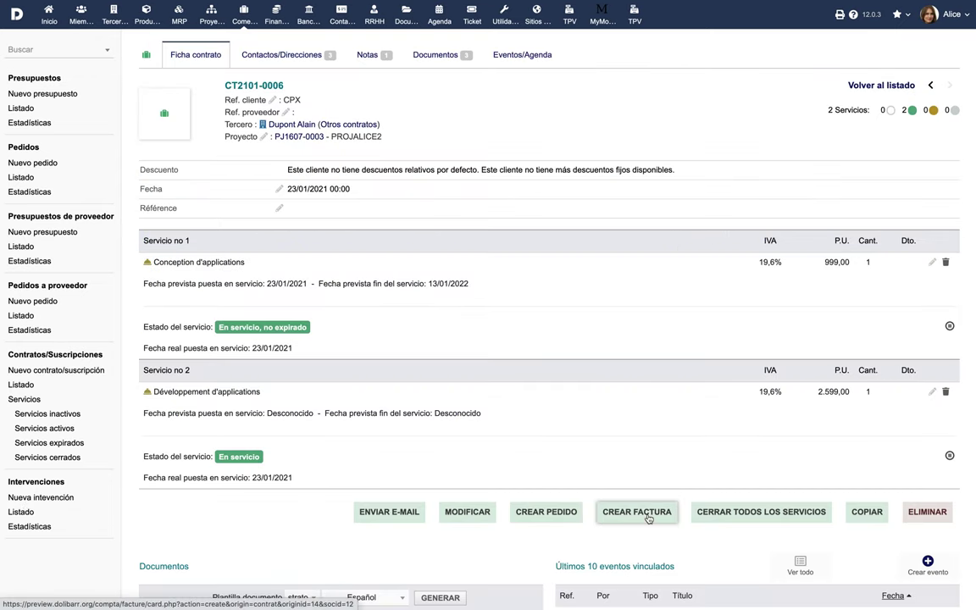
pyautogui.click(21, 513)
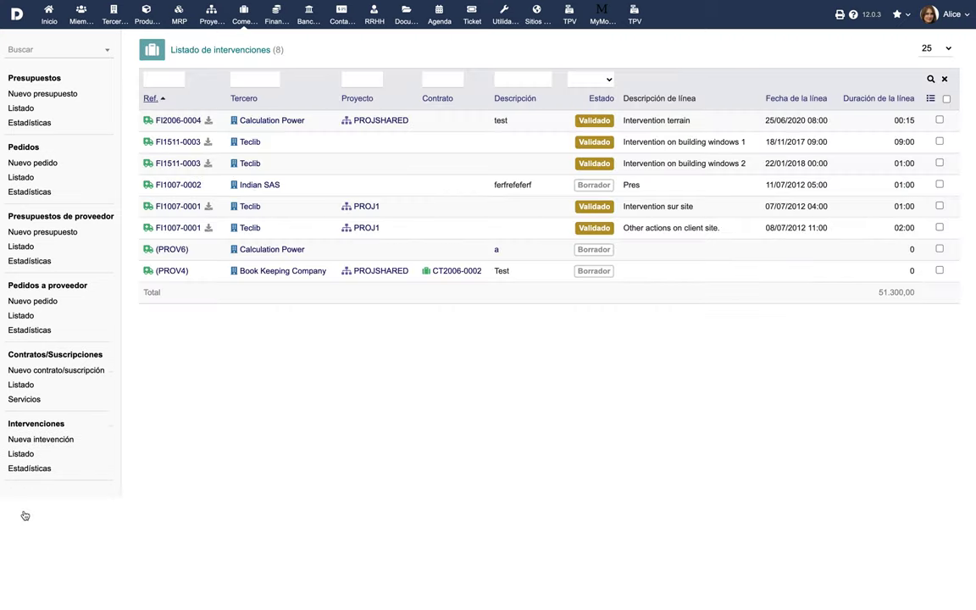
pyautogui.click(184, 126)
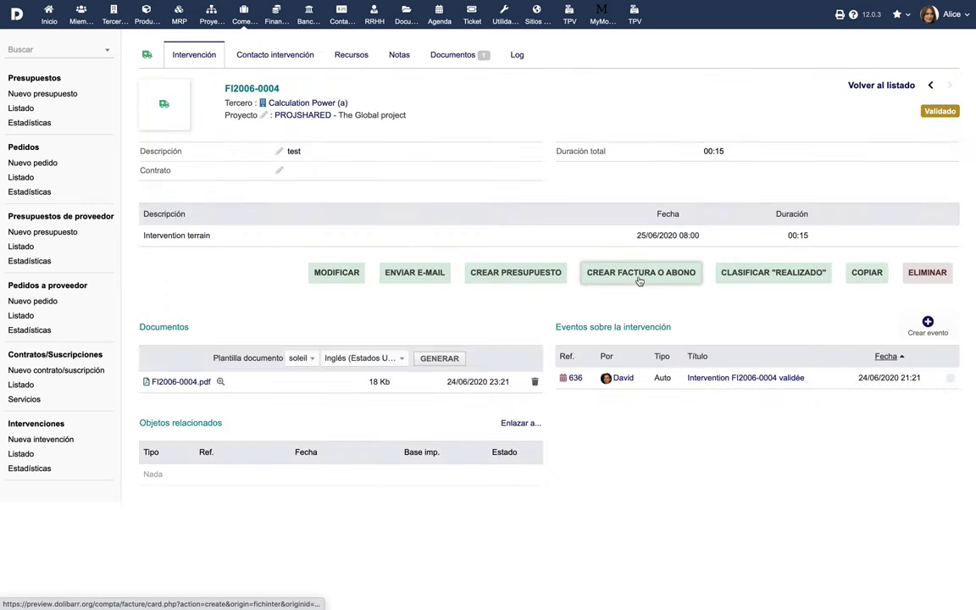
pyautogui.click(111, 16)
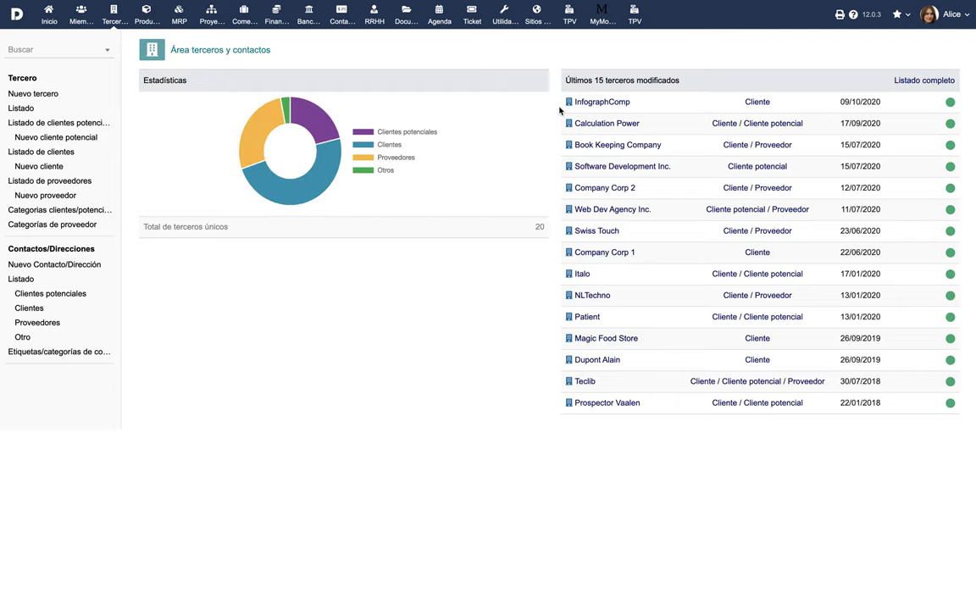
pyautogui.click(597, 103)
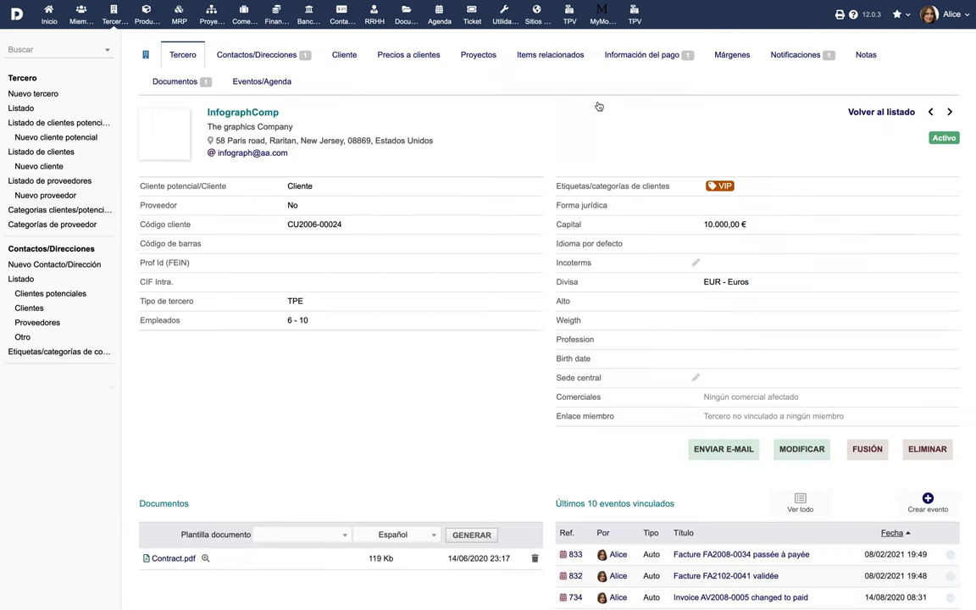
pyautogui.click(344, 56)
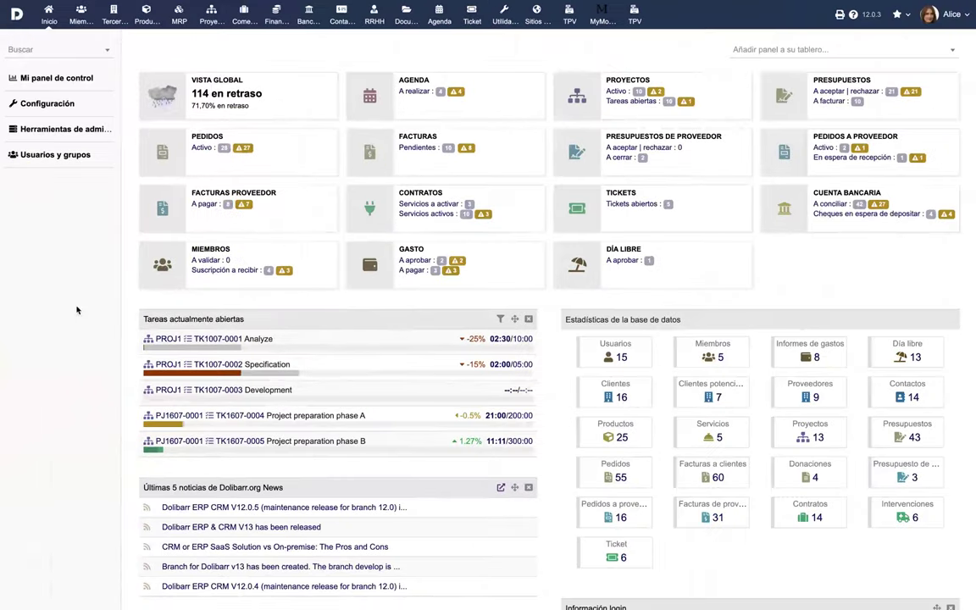
pyautogui.click(269, 25)
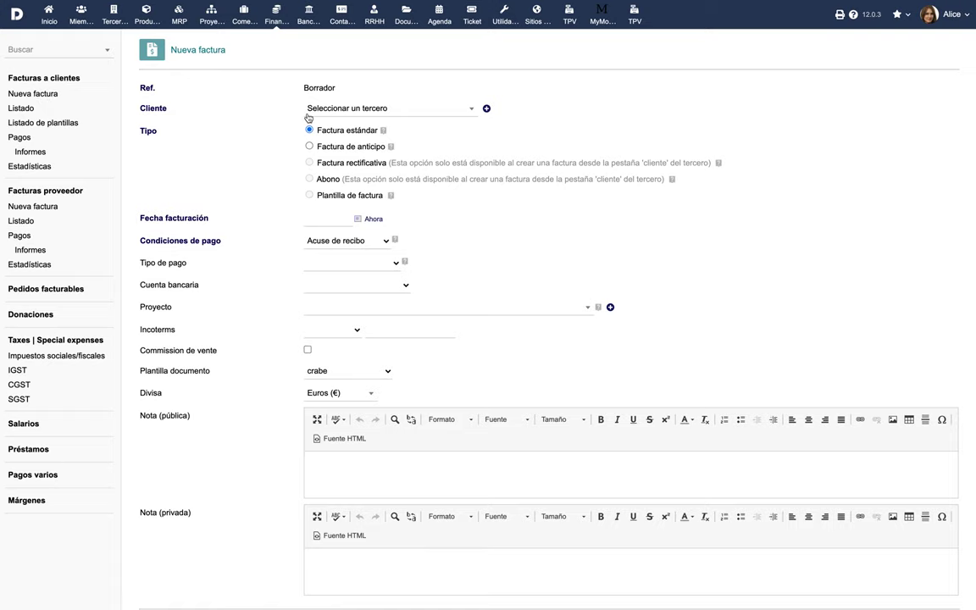
pyautogui.click(339, 110)
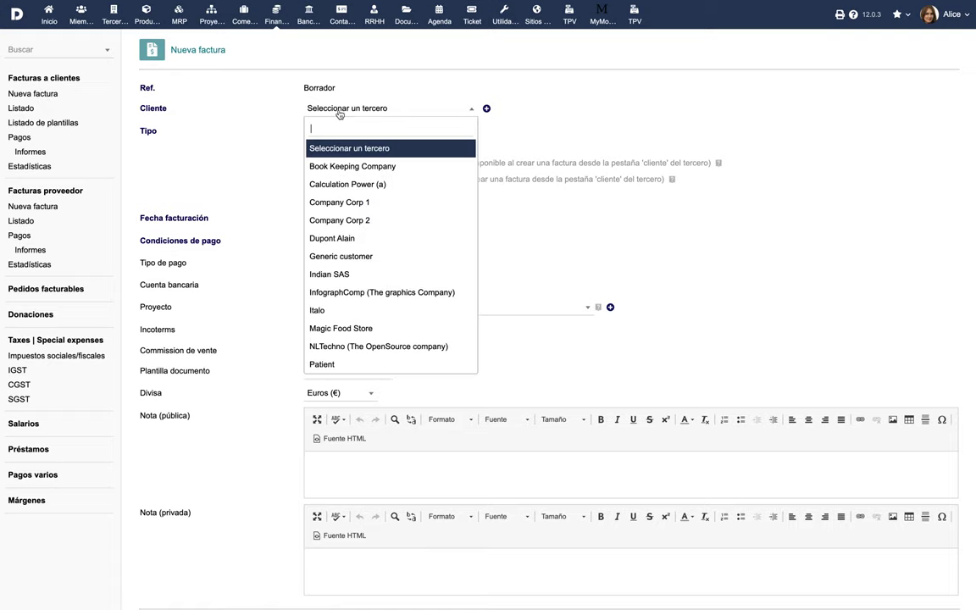
pyautogui.click(338, 201)
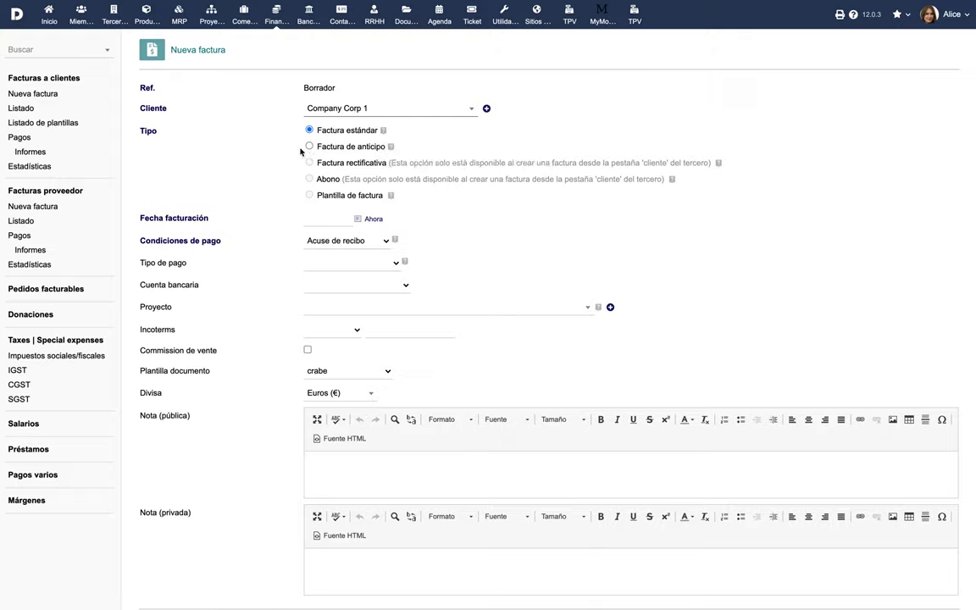
pyautogui.moveTo(390, 146)
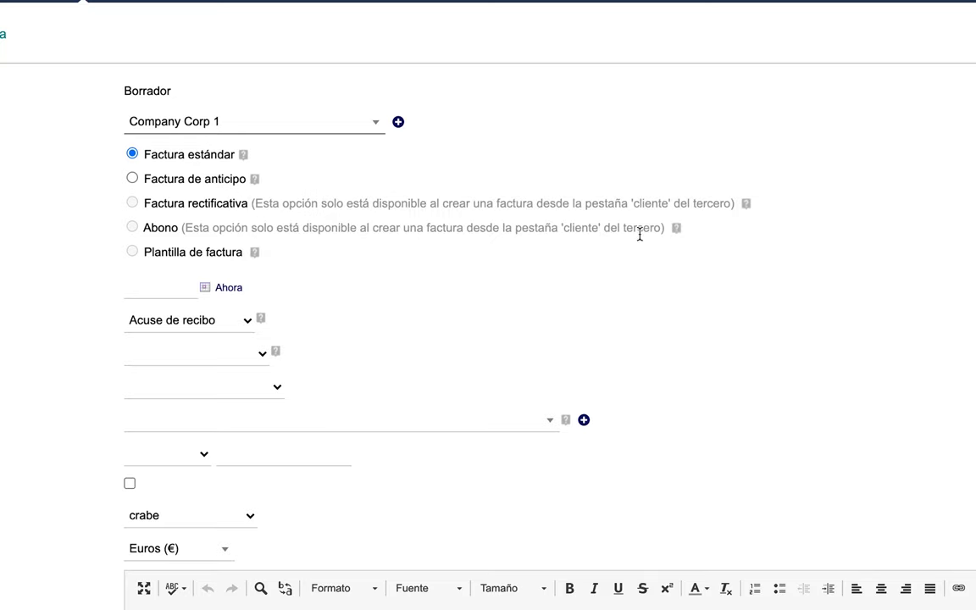
pyautogui.moveTo(675, 228)
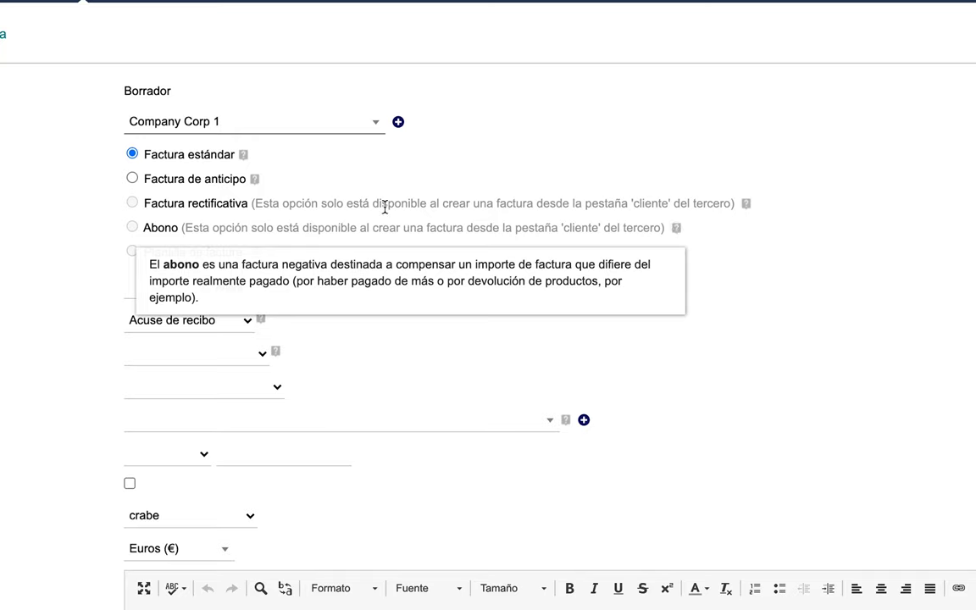
pyautogui.moveTo(254, 252)
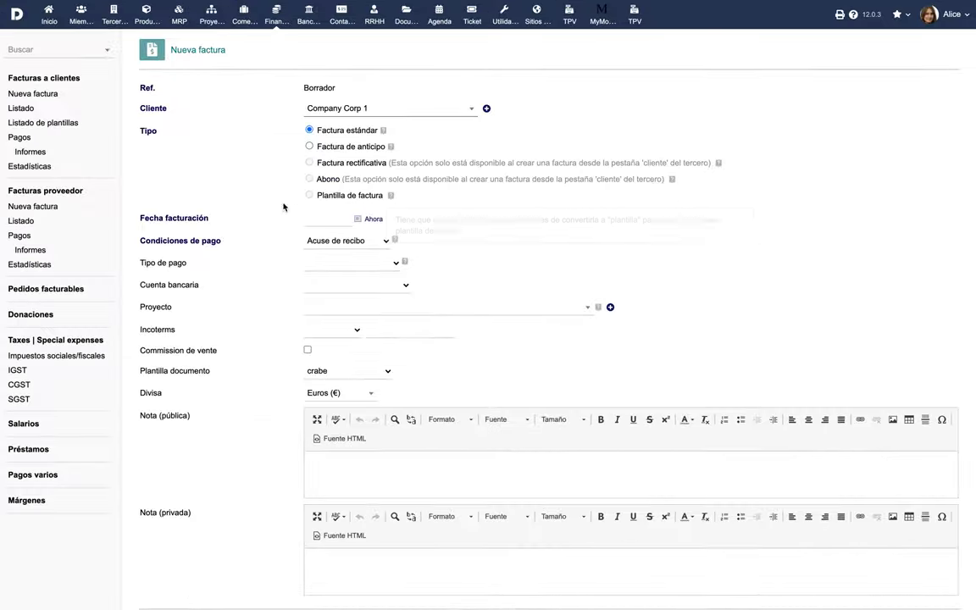
# Date the invoice 19/02/2021 with 30 días a fin de mes, Domiciliación and Luxemburg Bank Account.
pyautogui.click(344, 216)
pyautogui.click(352, 271)
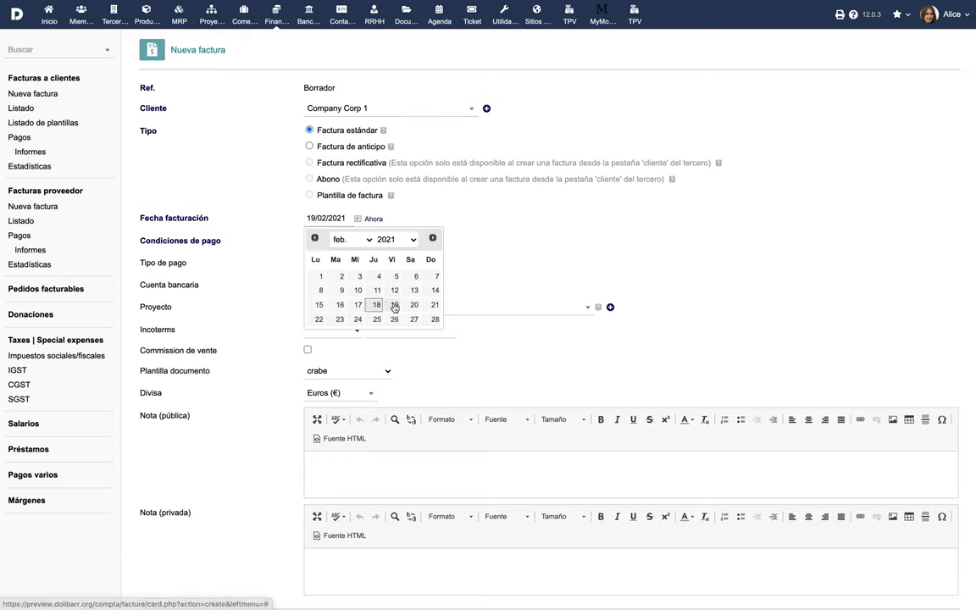
pyautogui.click(383, 244)
pyautogui.click(382, 255)
pyautogui.click(388, 266)
pyautogui.click(383, 283)
pyautogui.click(390, 286)
pyautogui.click(387, 305)
# Link the invoice to project PROJ1 in Euros and create the draft.
pyautogui.click(401, 310)
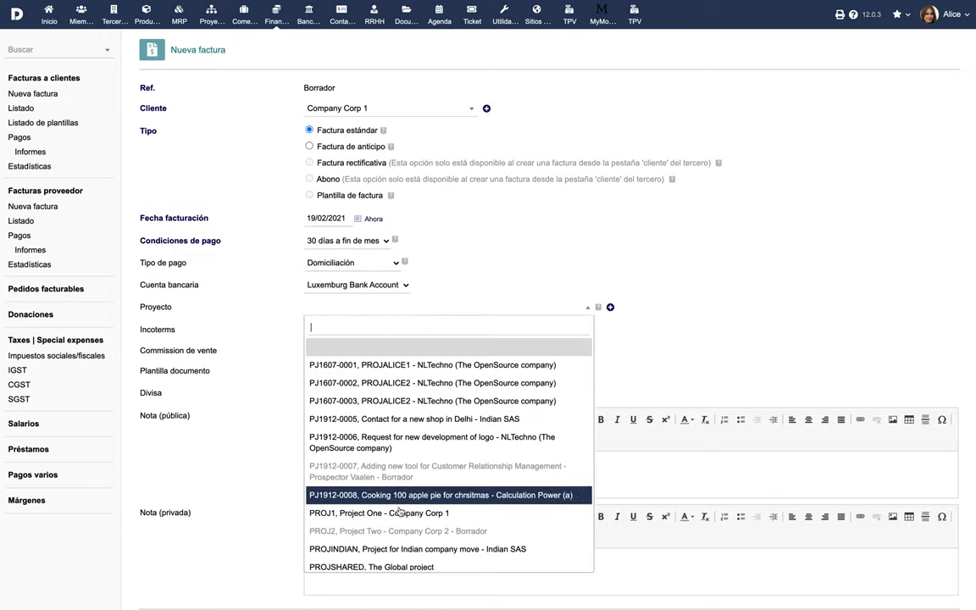
pyautogui.click(364, 512)
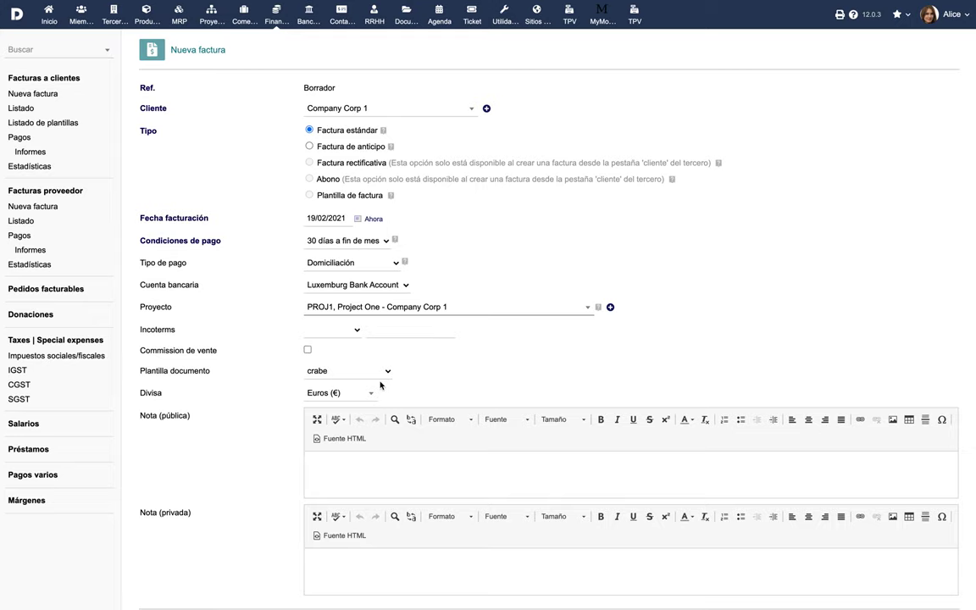
pyautogui.click(375, 392)
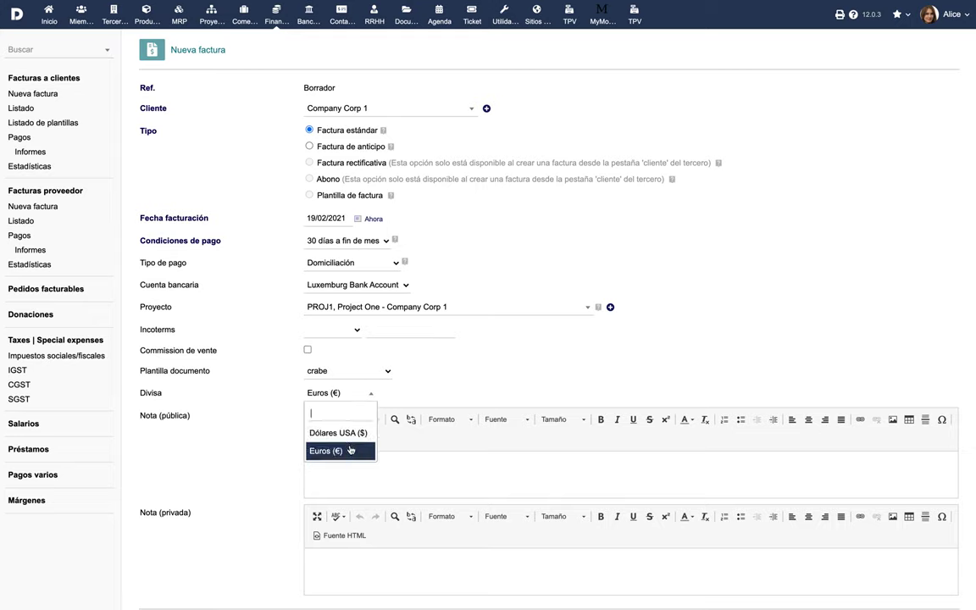
pyautogui.click(388, 451)
pyautogui.scroll(-1, 266, 457)
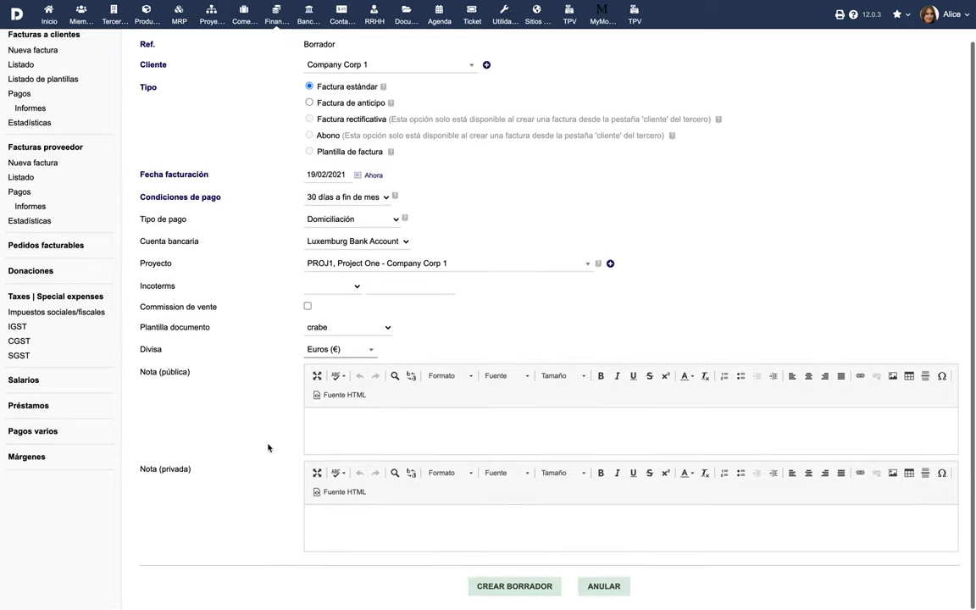
pyautogui.click(487, 584)
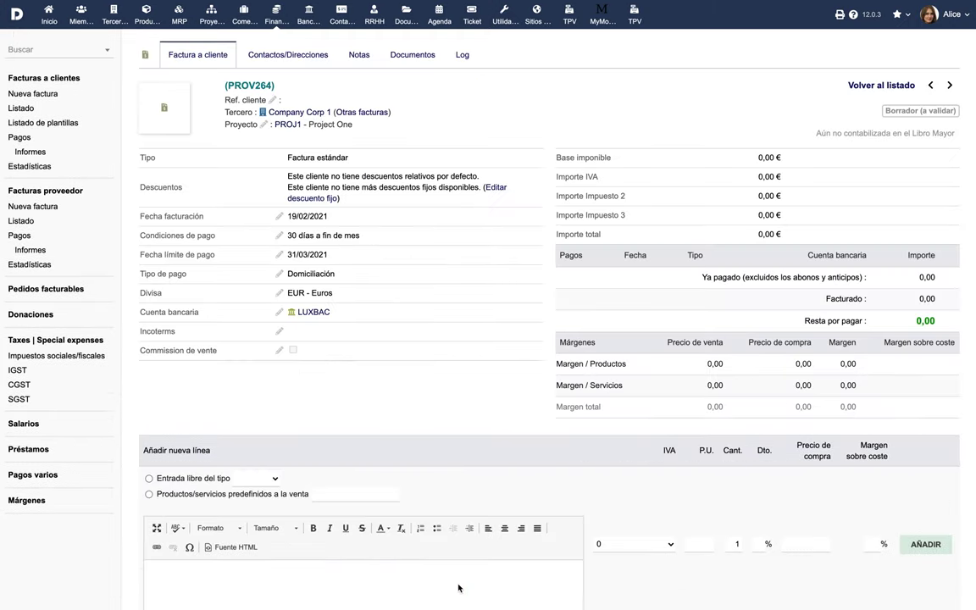
# Add a free Servicio line 'Desarrollo de sitios web' with 19.6 VAT to the draft.
pyautogui.scroll(-3, 458, 587)
pyautogui.click(150, 287)
pyautogui.click(250, 287)
pyautogui.click(247, 307)
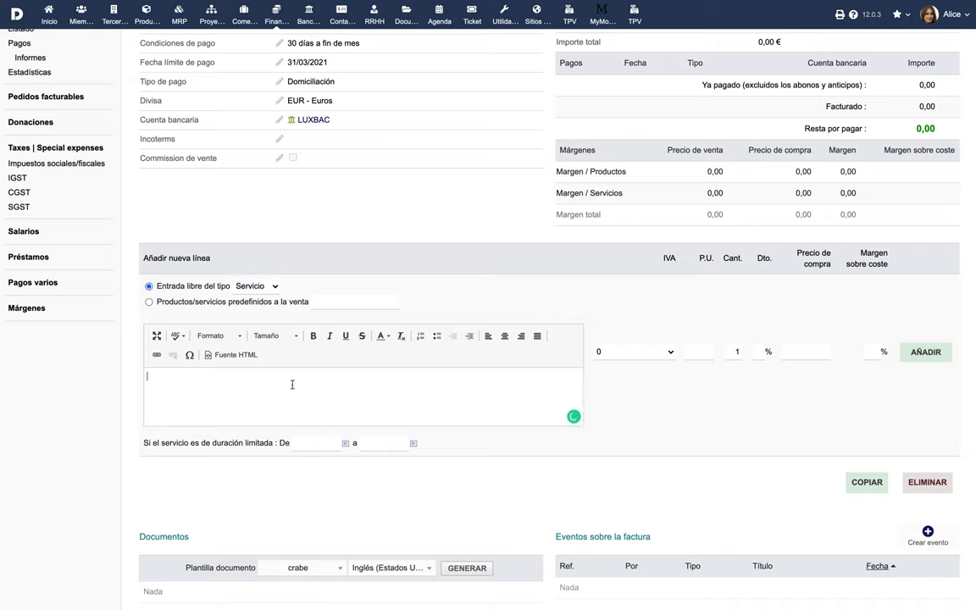
pyautogui.write('Desarrollo de sitios web')
pyautogui.click(656, 354)
pyautogui.click(653, 394)
pyautogui.click(710, 353)
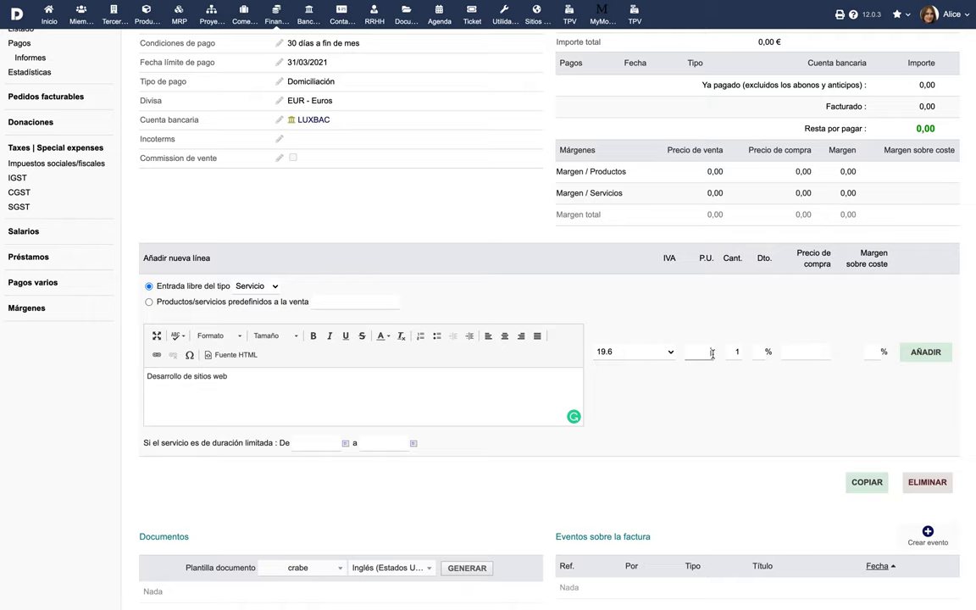
pyautogui.write('85')
pyautogui.click(923, 351)
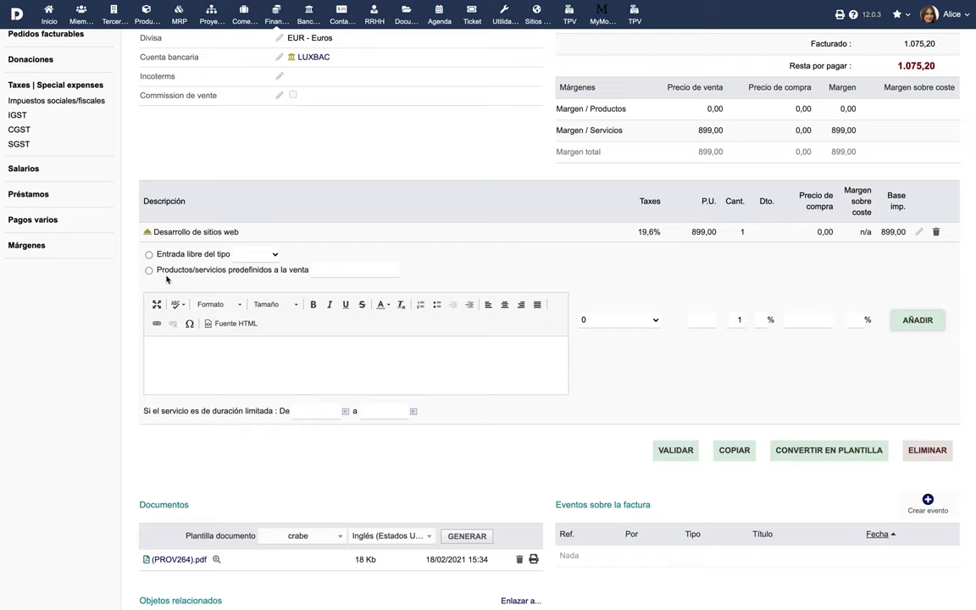
# Add predefined product COMP-XP4523 at 95,00 as a second invoice line.
pyautogui.click(212, 272)
pyautogui.click(327, 269)
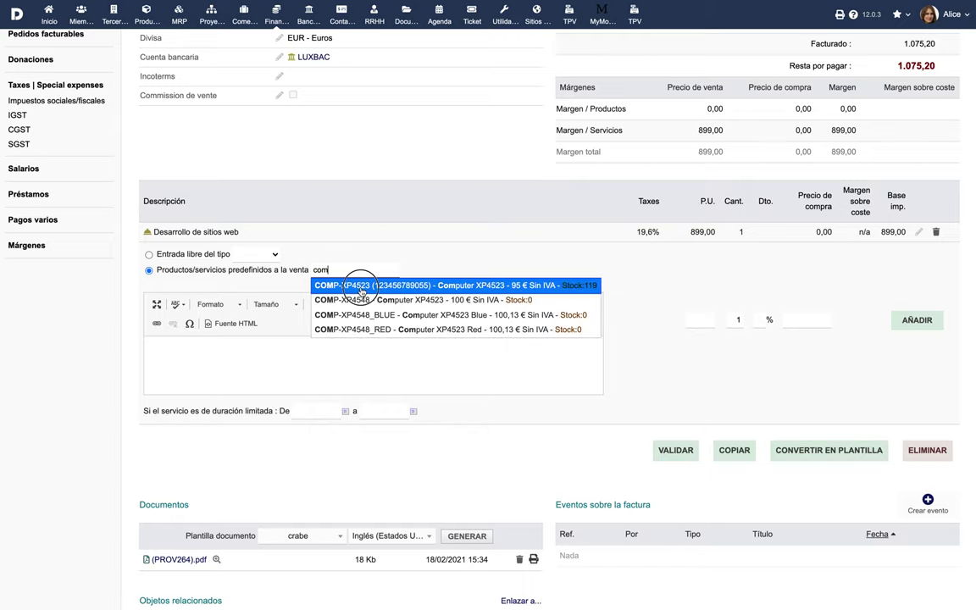
pyautogui.click(355, 286)
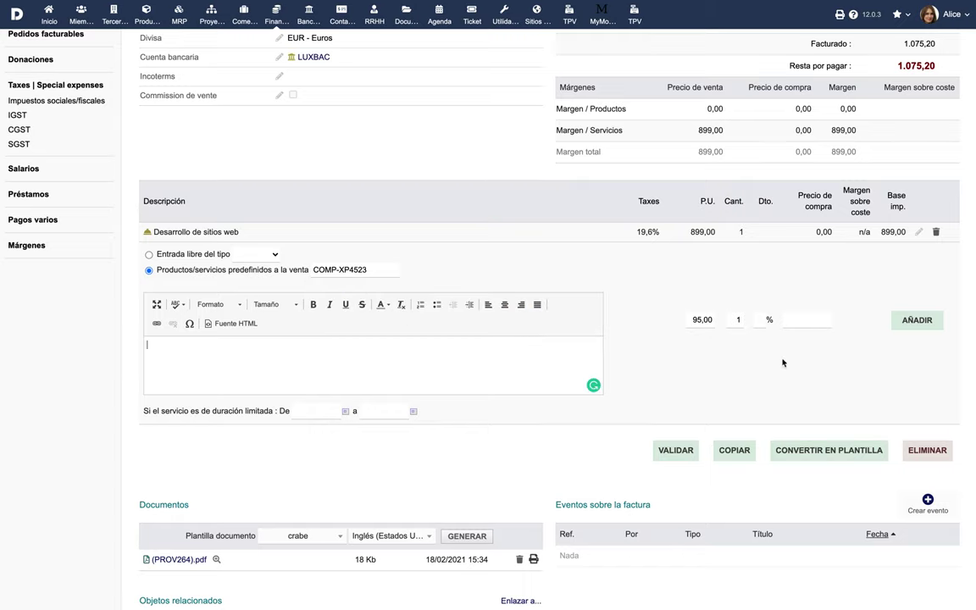
pyautogui.click(913, 320)
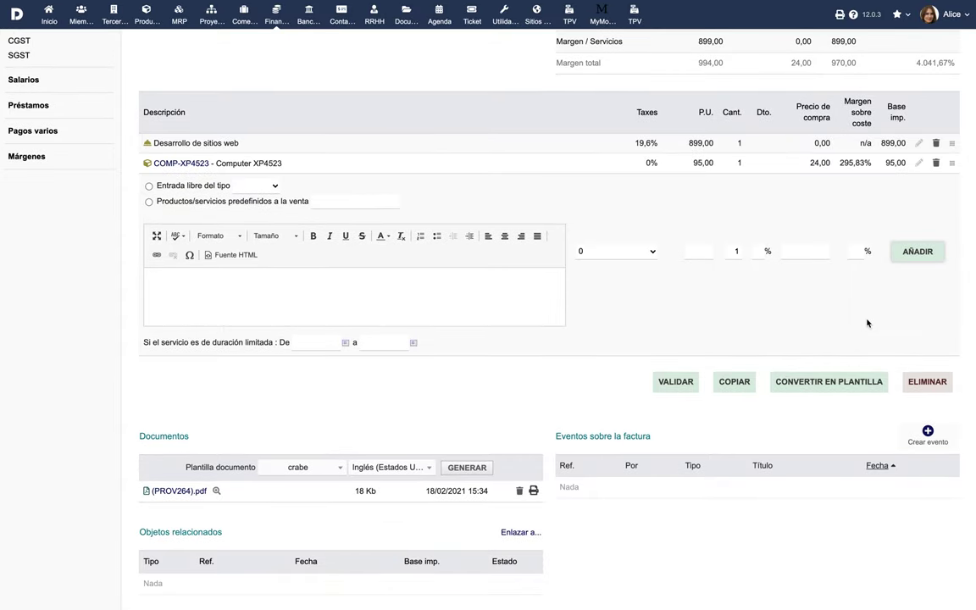
pyautogui.scroll(5, 867, 322)
pyautogui.click(411, 56)
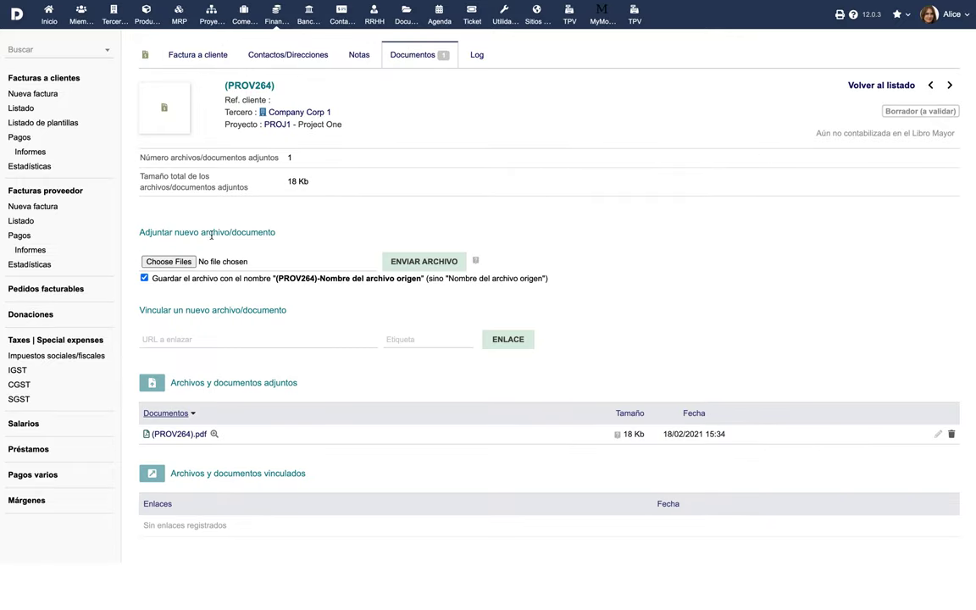
# Upload Contract Revised.pdf as an attachment to draft invoice PROV264.
pyautogui.click(166, 261)
pyautogui.click(209, 56)
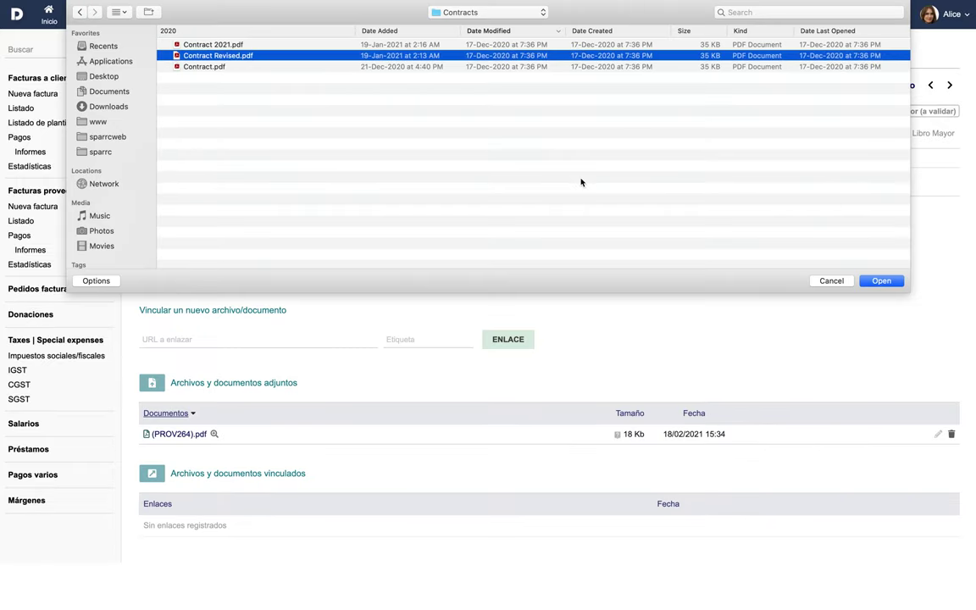
pyautogui.click(878, 281)
pyautogui.click(431, 268)
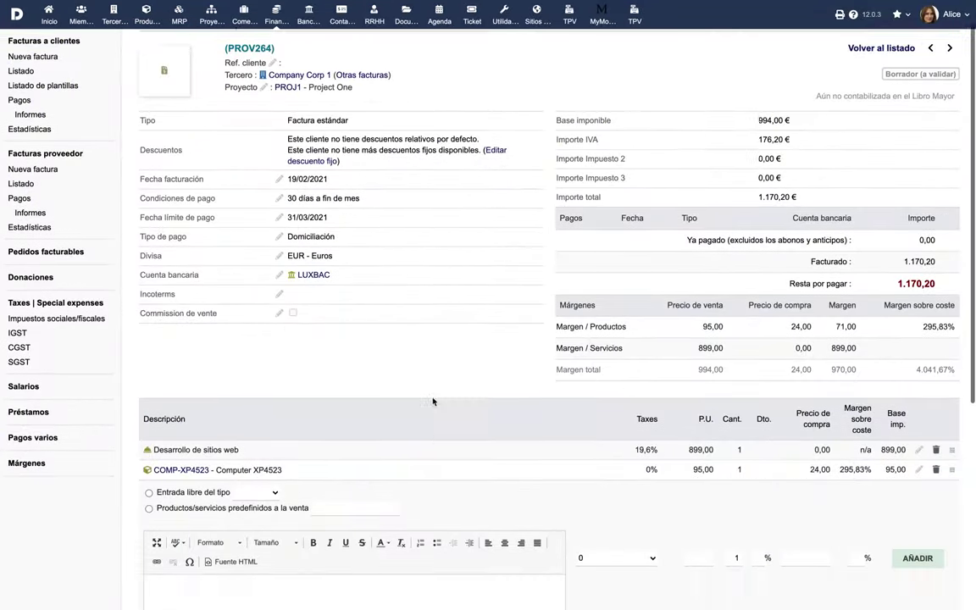
# Validate the draft as invoice FA2102-0042 and view its generated FA2102-0042.pdf.
pyautogui.scroll(-5, 432, 401)
pyautogui.click(676, 491)
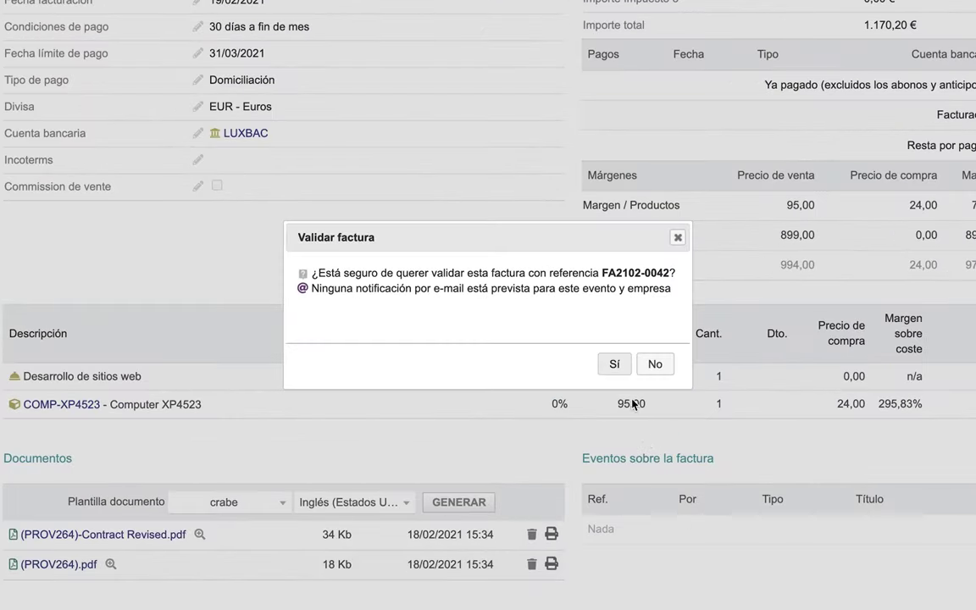
pyautogui.click(618, 364)
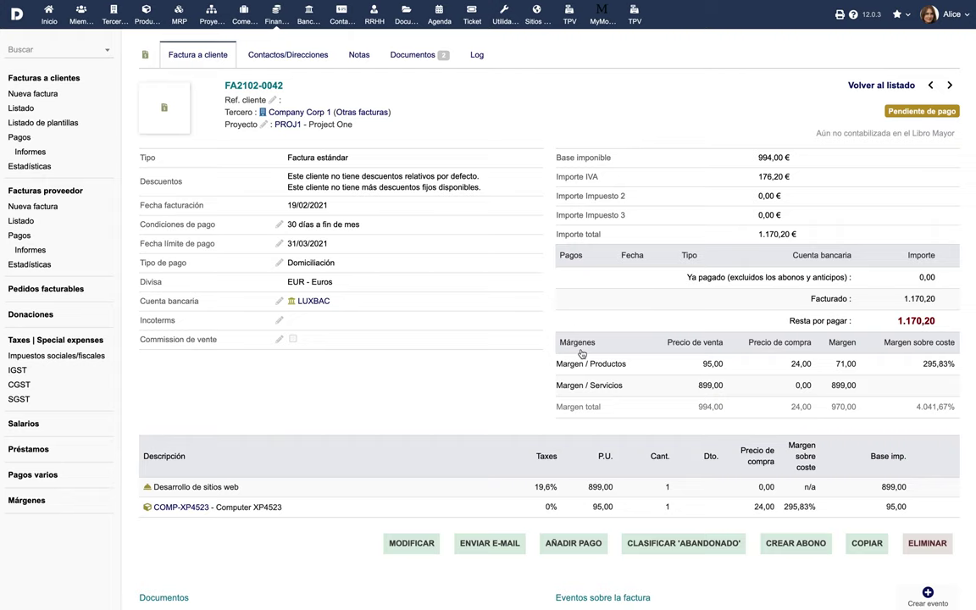
pyautogui.scroll(-3, 523, 414)
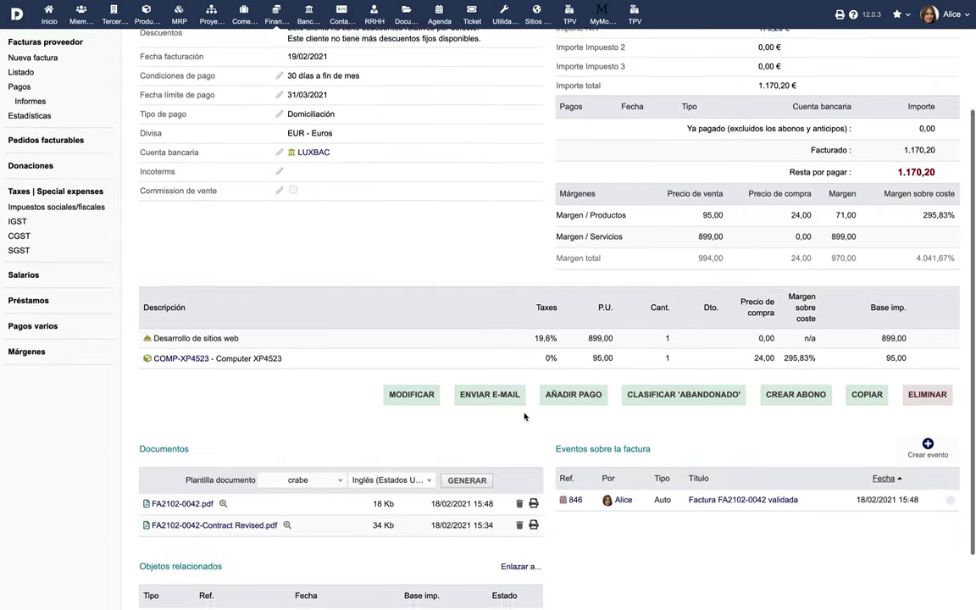
pyautogui.click(179, 477)
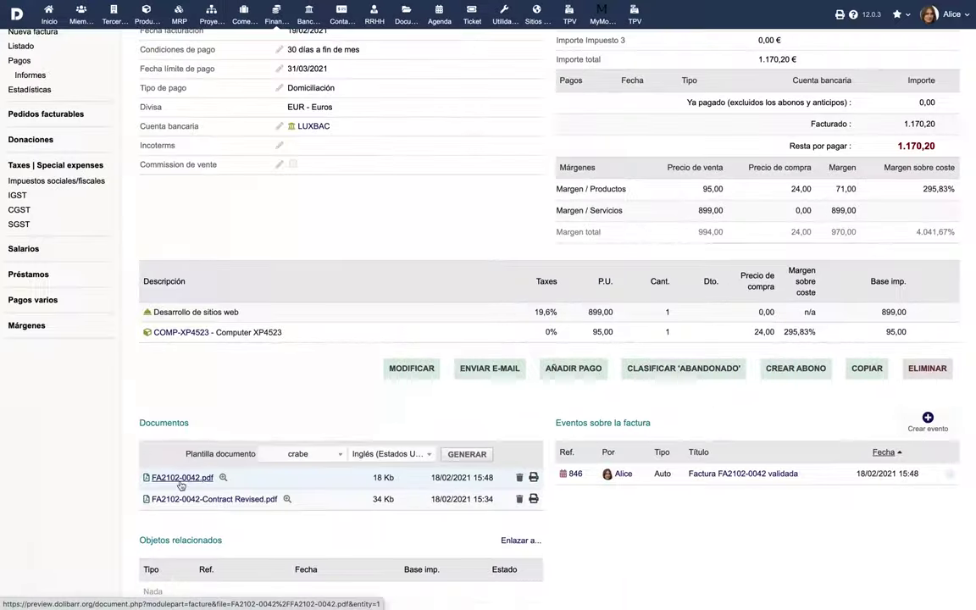
pyautogui.scroll(3, 301, 394)
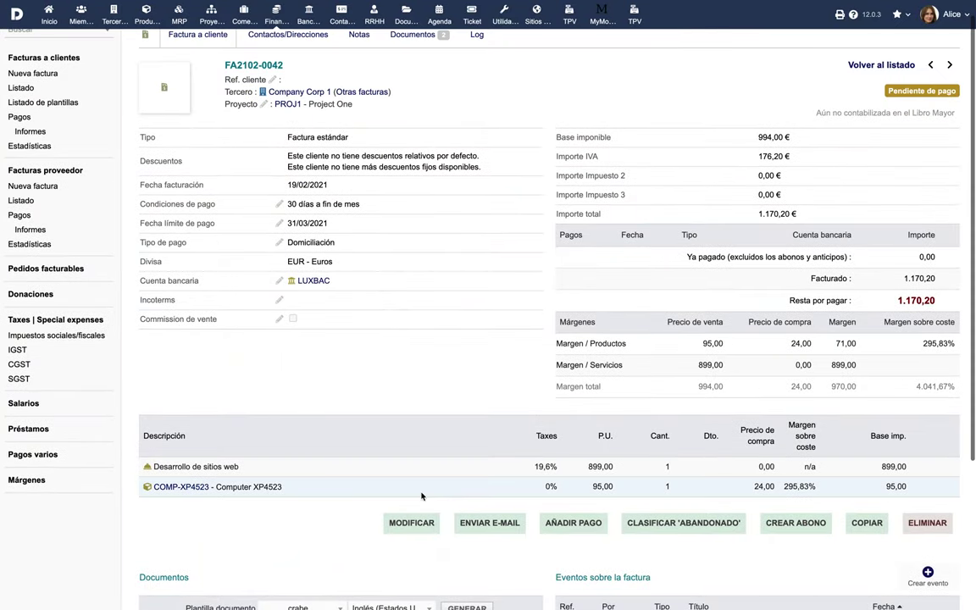
# E-mail invoice FA2102-0042 with its PDF to the customer's e-mail address.
pyautogui.click(499, 526)
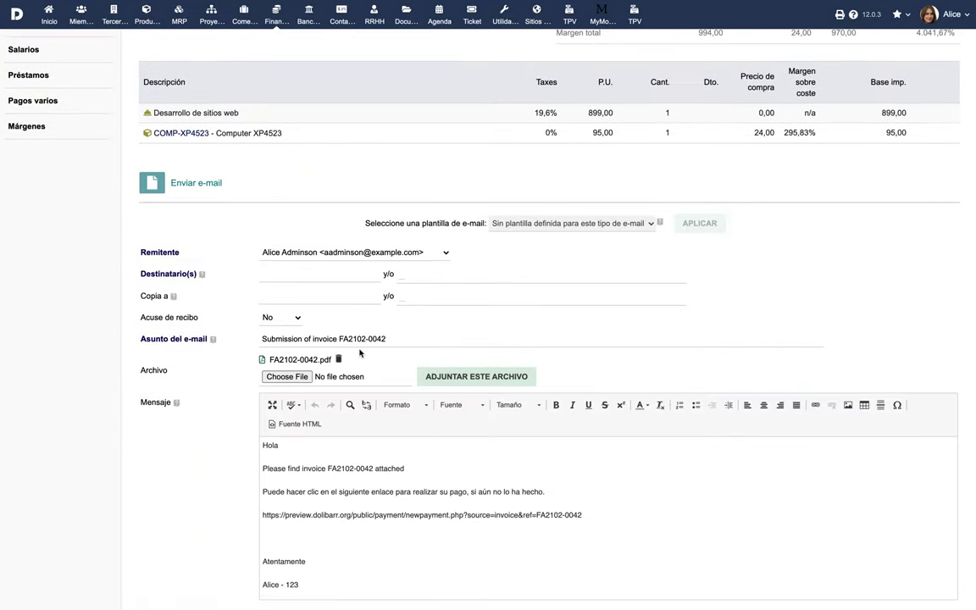
pyautogui.click(333, 275)
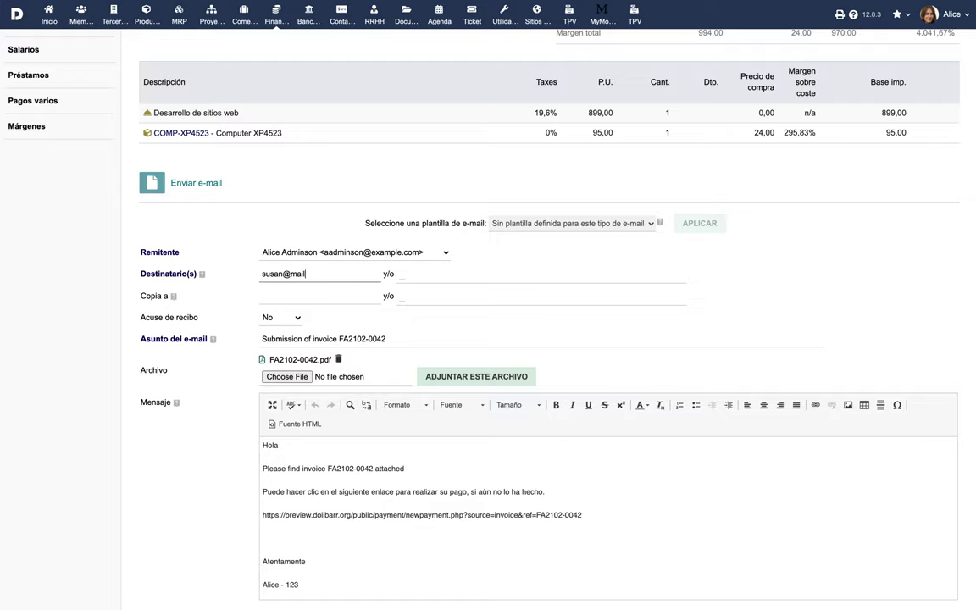
pyautogui.scroll(-2, 350, 293)
pyautogui.click(511, 565)
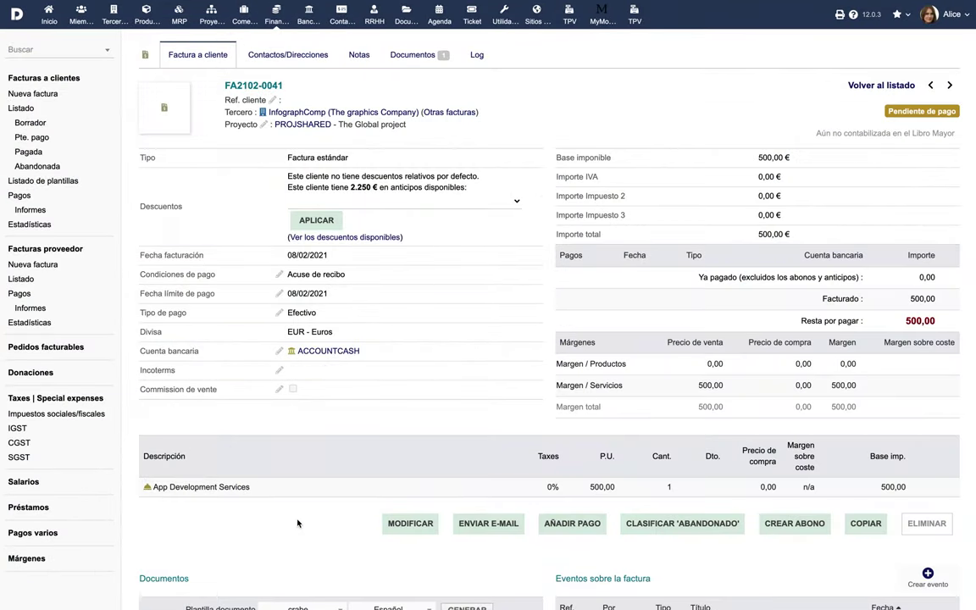
# Start a payment for FA2102-0041 dated 18/02/2021, by cheque, into the Luxemburg Bank Account.
pyautogui.click(577, 529)
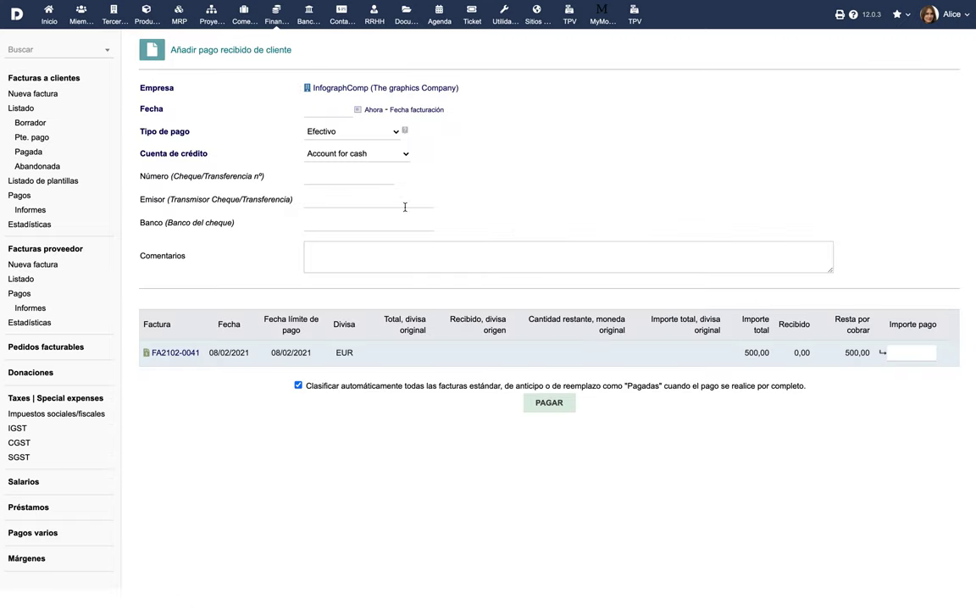
pyautogui.click(358, 111)
pyautogui.click(376, 196)
pyautogui.click(370, 131)
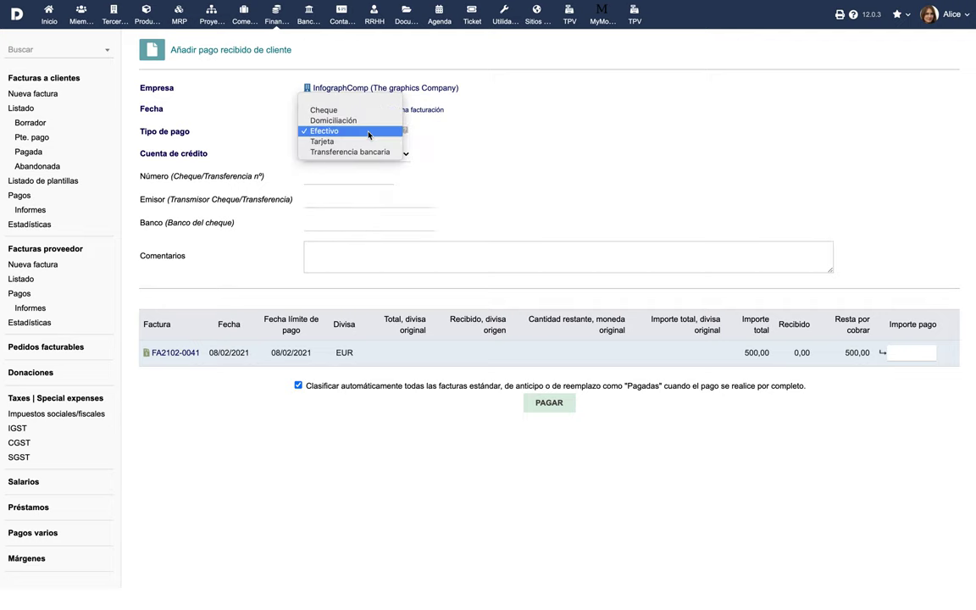
pyautogui.click(366, 118)
pyautogui.click(370, 155)
pyautogui.click(373, 161)
# Enter the cheque number and a 300 amount, then submit and confirm the payment.
pyautogui.click(360, 178)
pyautogui.write('832738T')
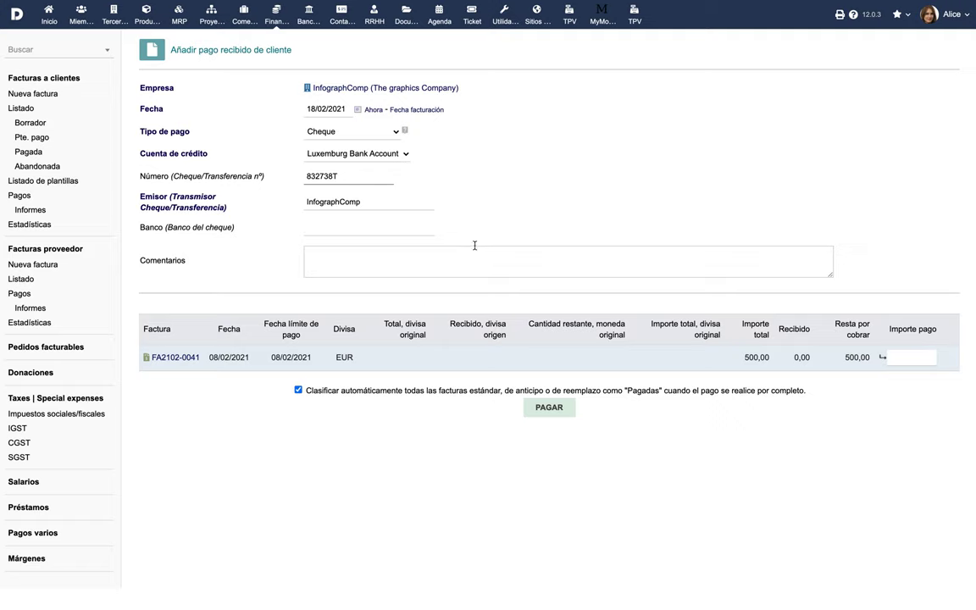
pyautogui.click(893, 358)
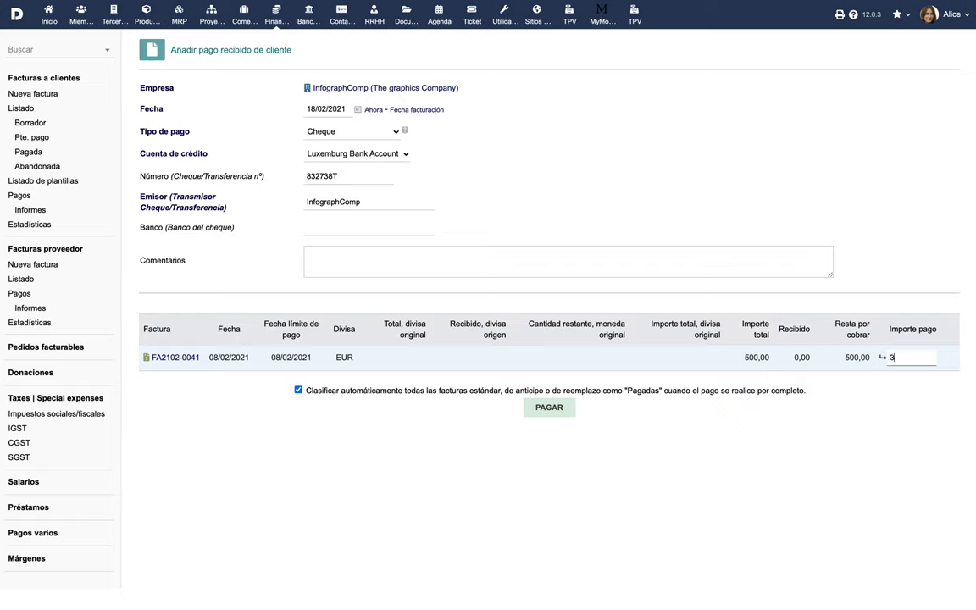
pyautogui.write('300')
pyautogui.click(555, 408)
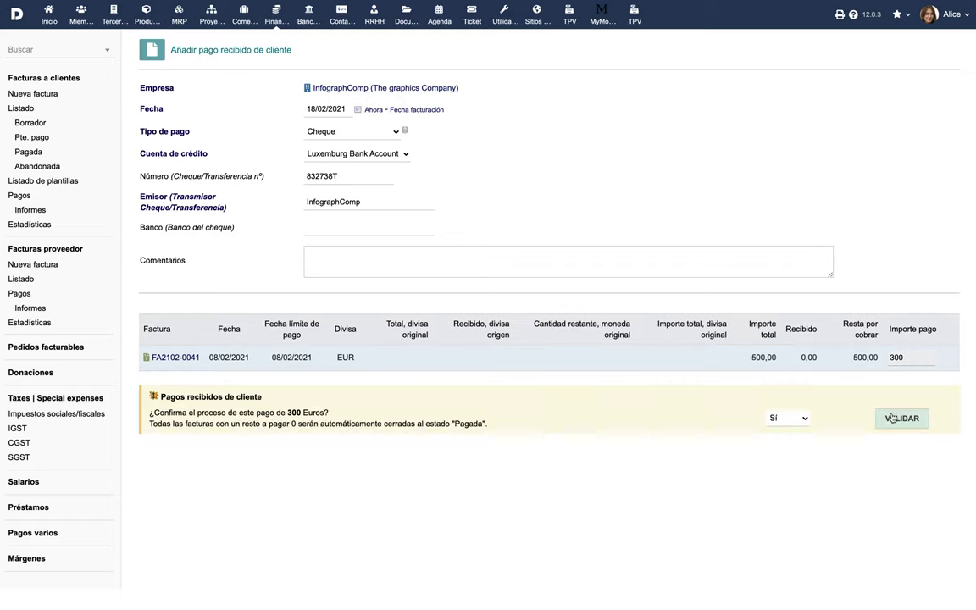
pyautogui.click(895, 419)
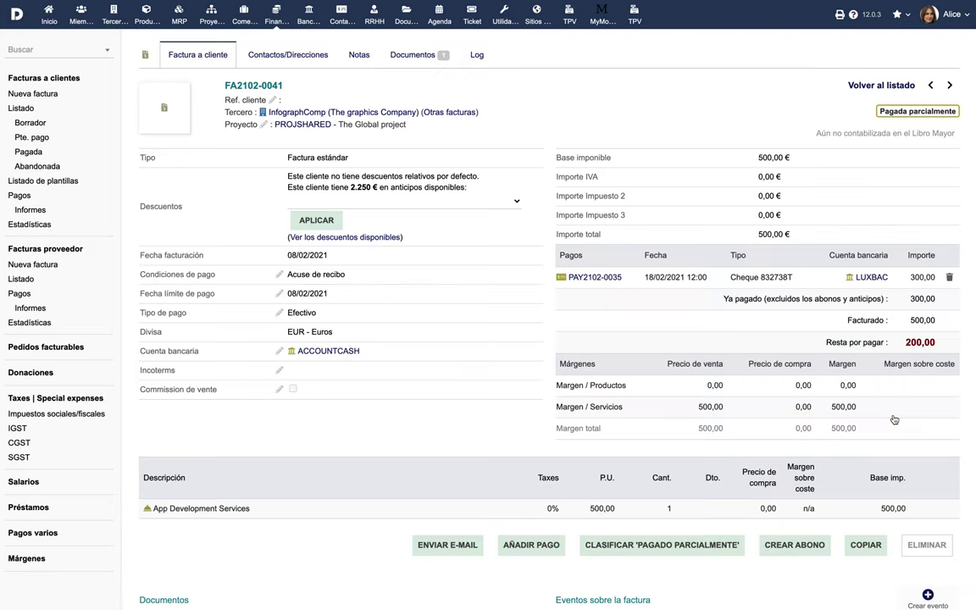
# Record a second payment of 200 dated 18/02/2021 on FA2102-0041.
pyautogui.click(541, 547)
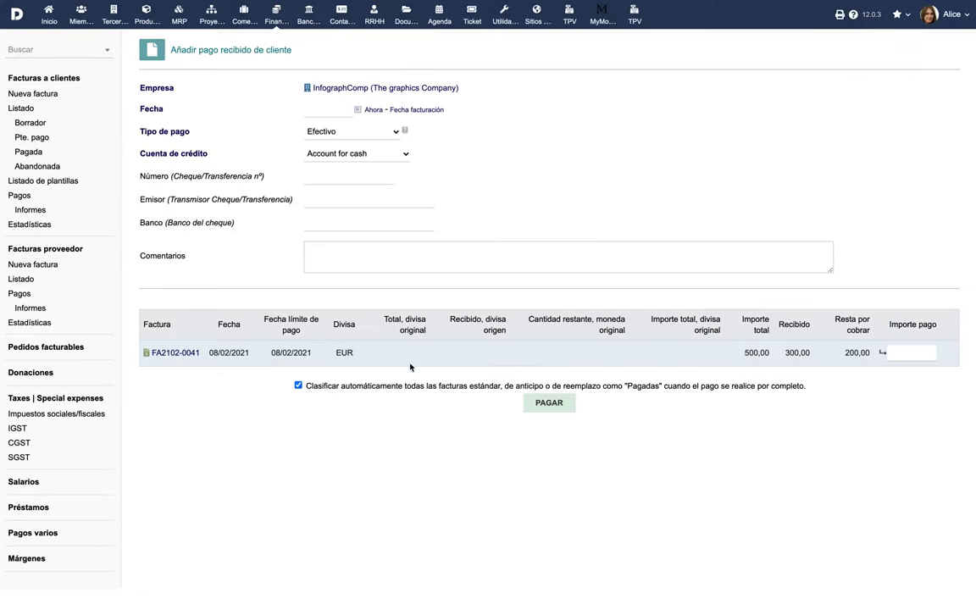
pyautogui.click(324, 105)
pyautogui.click(377, 196)
pyautogui.click(902, 355)
pyautogui.write('200')
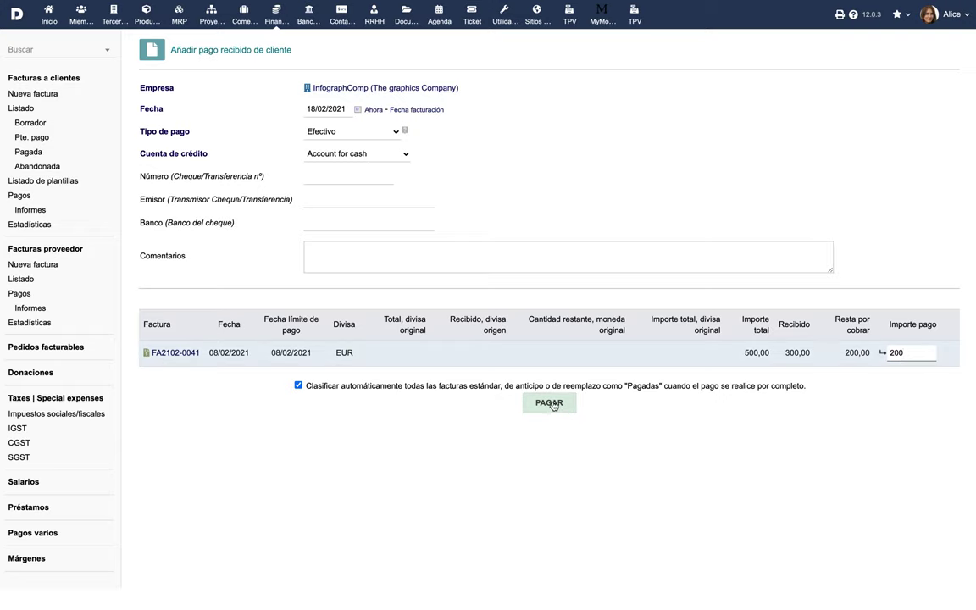
pyautogui.click(549, 403)
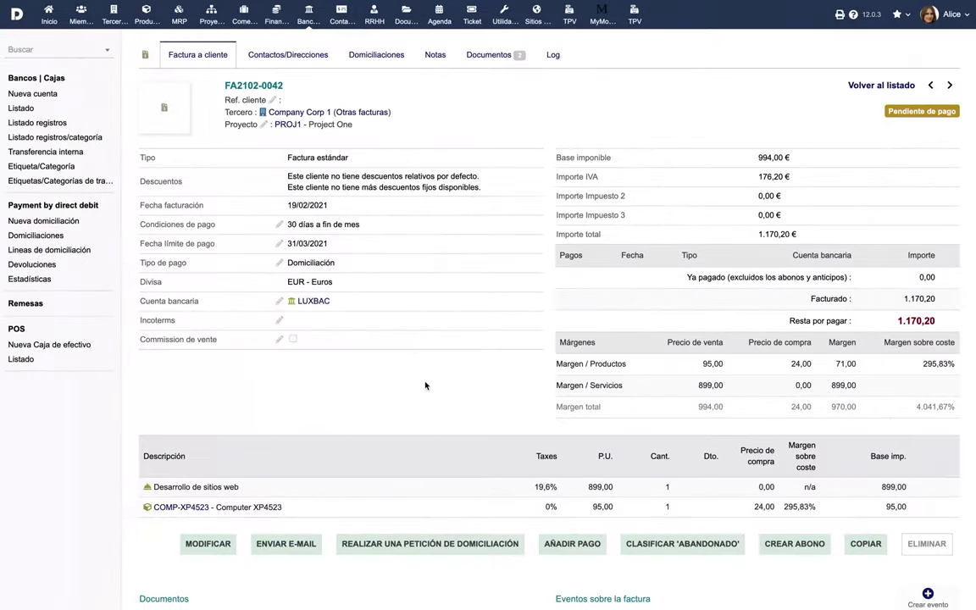
# Request a 1.170,20 direct debit for FA2102-0042 and check it among the waiting direct debit orders.
pyautogui.click(428, 546)
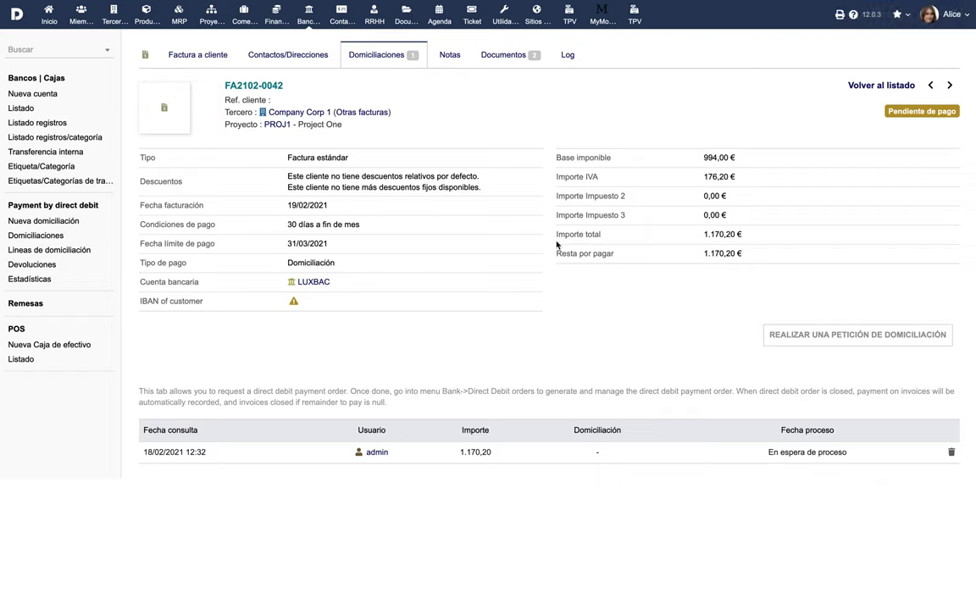
pyautogui.click(53, 207)
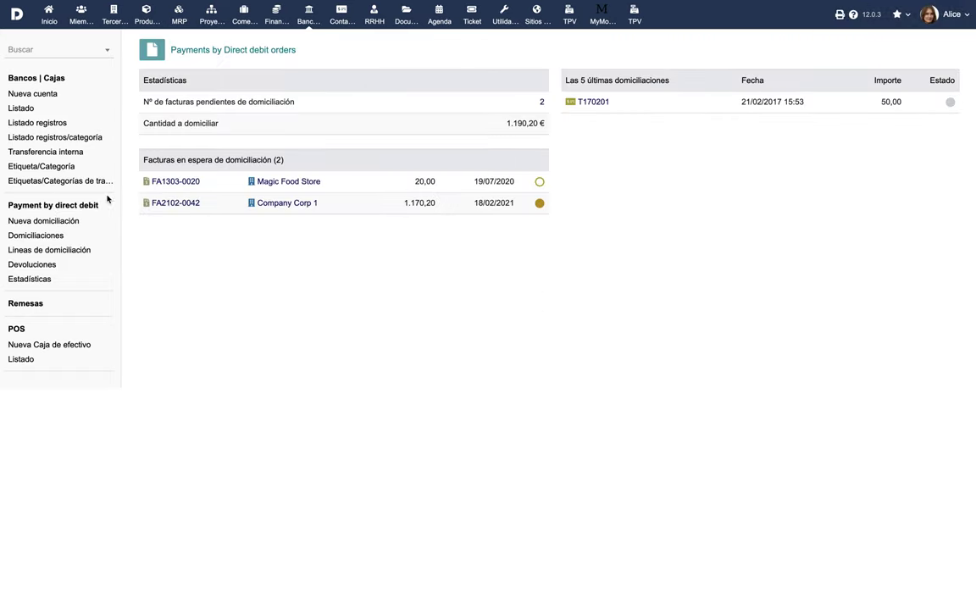
pyautogui.click(174, 204)
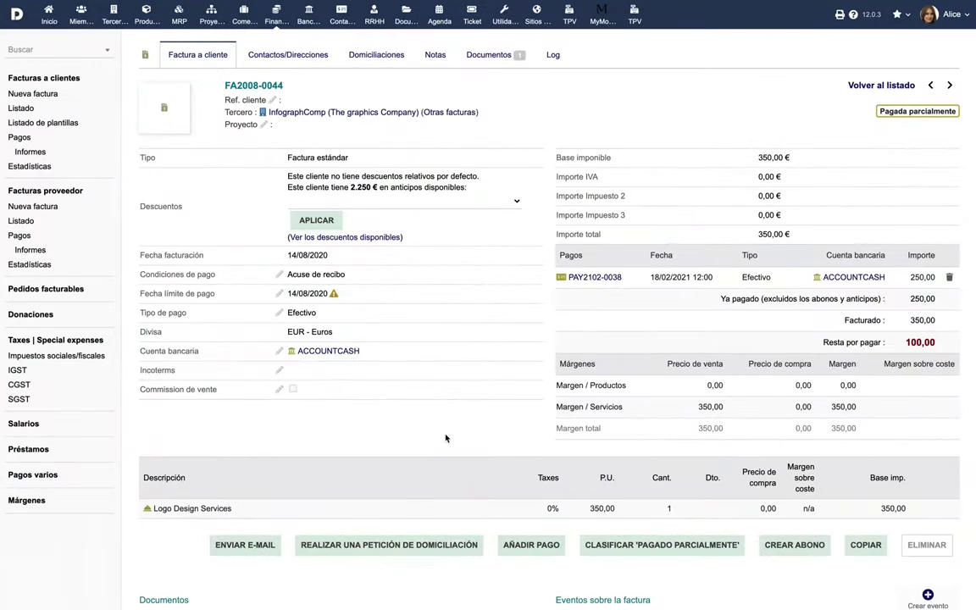
# Close FA2008-0044 as paid, giving Cliente moroso as the reason for the unpaid remainder.
pyautogui.click(659, 545)
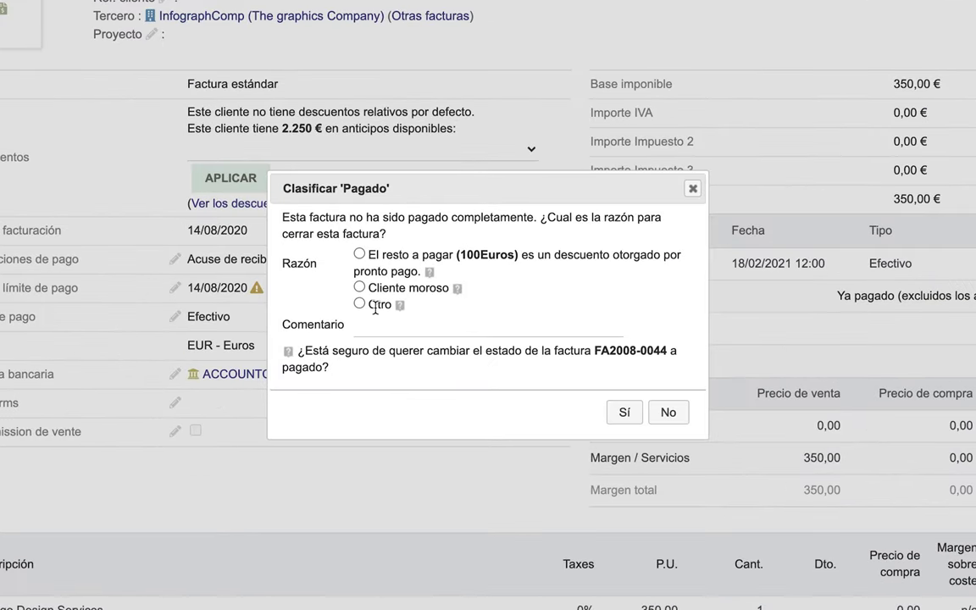
pyautogui.click(359, 288)
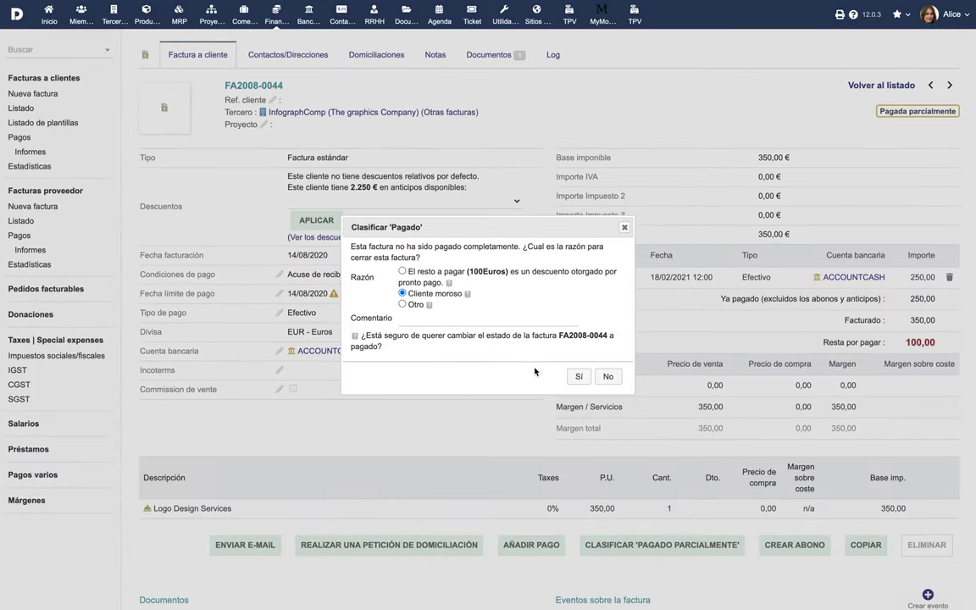
pyautogui.click(625, 412)
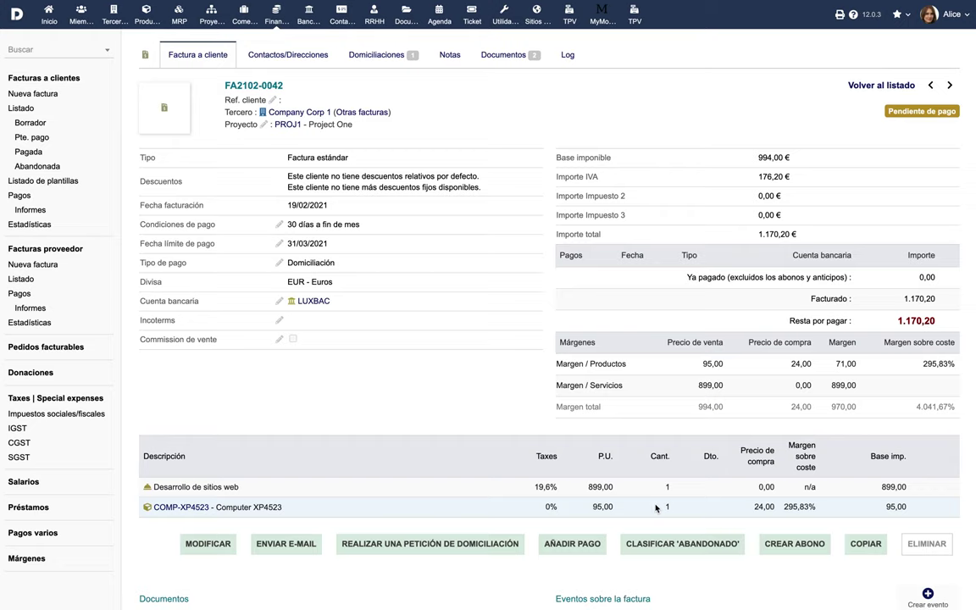
# Classify FA2102-0042 as abandoned with the Cliente moroso reason.
pyautogui.click(691, 547)
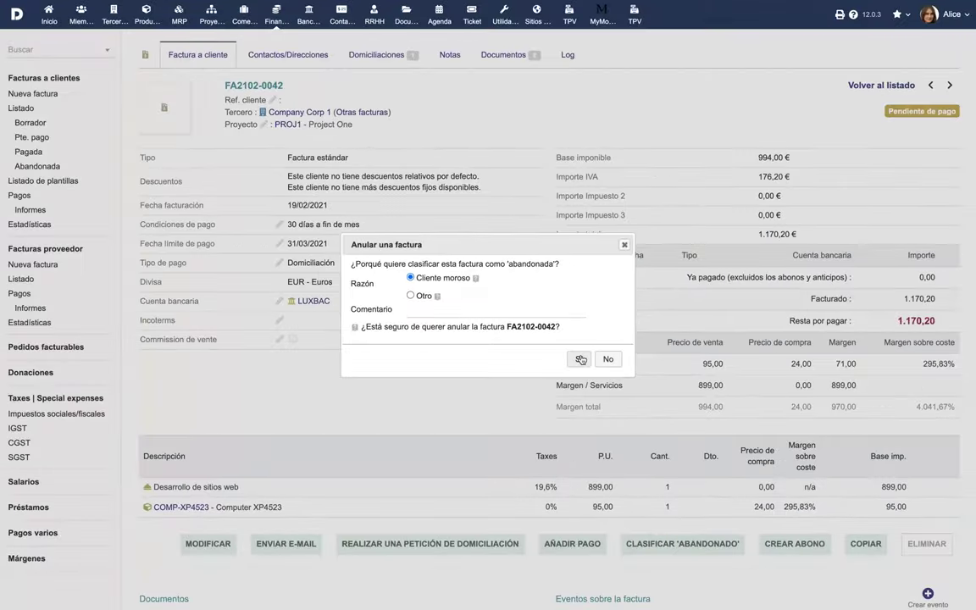
pyautogui.click(625, 386)
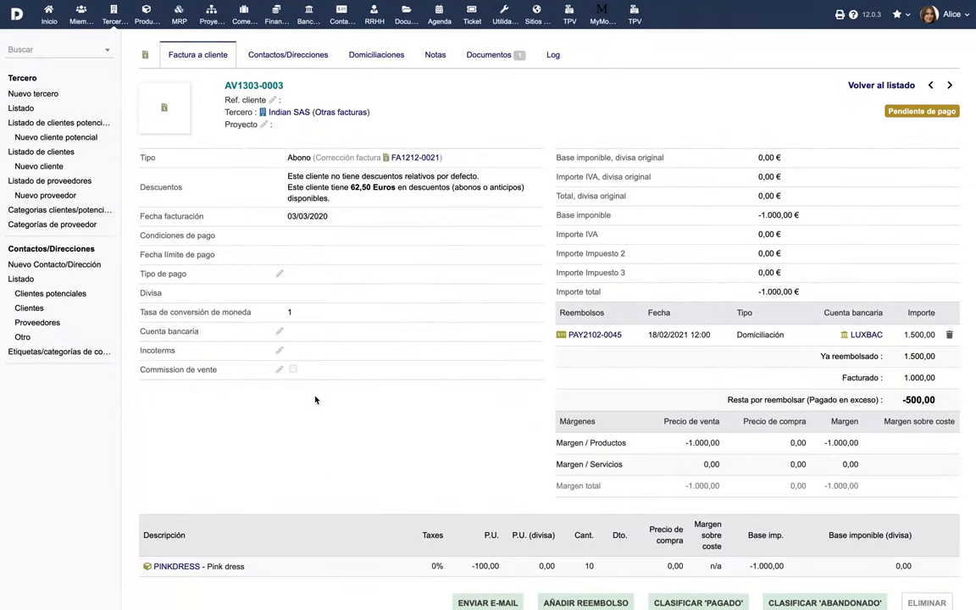
# Record a 1000 cash refund from Account for cash on AV1303-0003, dated at the invoice date.
pyautogui.scroll(-4, 315, 399)
pyautogui.click(588, 428)
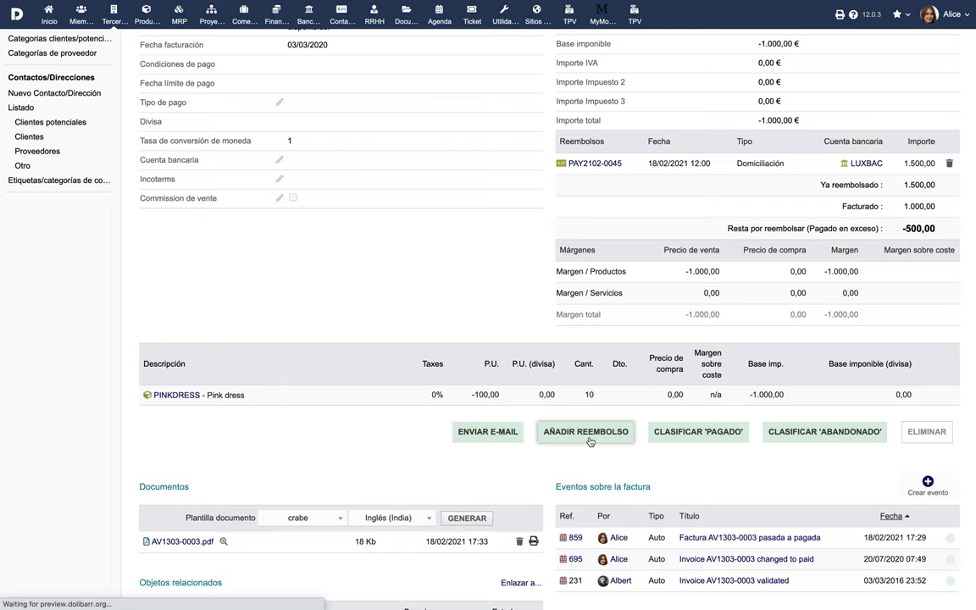
pyautogui.click(419, 109)
pyautogui.click(383, 134)
pyautogui.click(383, 132)
pyautogui.click(381, 149)
pyautogui.click(395, 162)
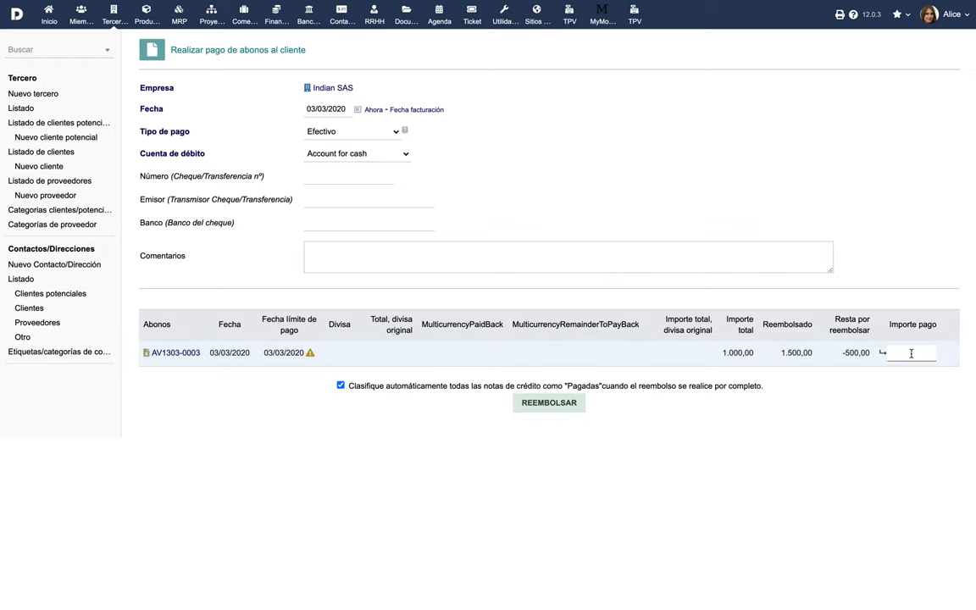
pyautogui.click(565, 403)
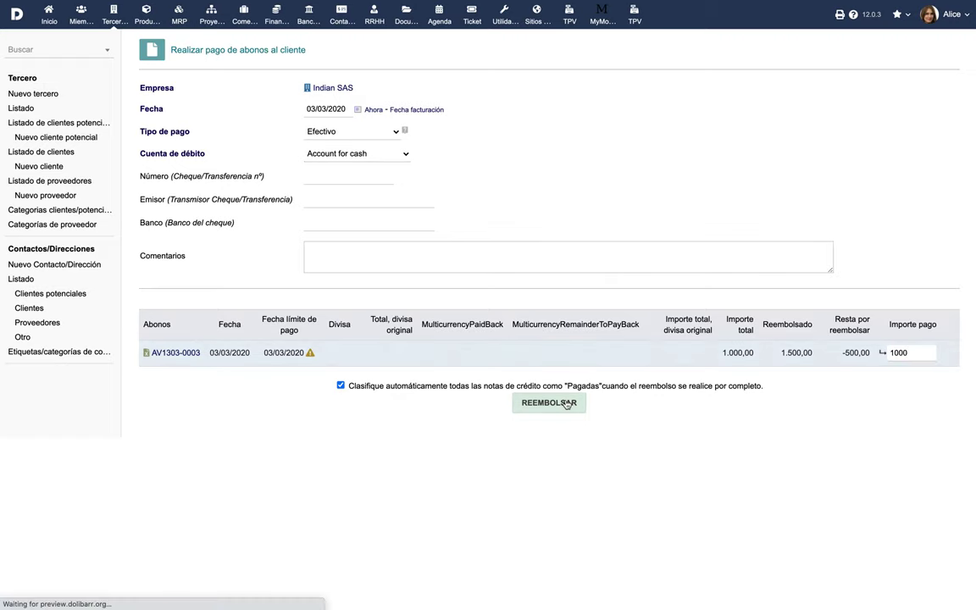
pyautogui.click(787, 437)
pyautogui.click(784, 426)
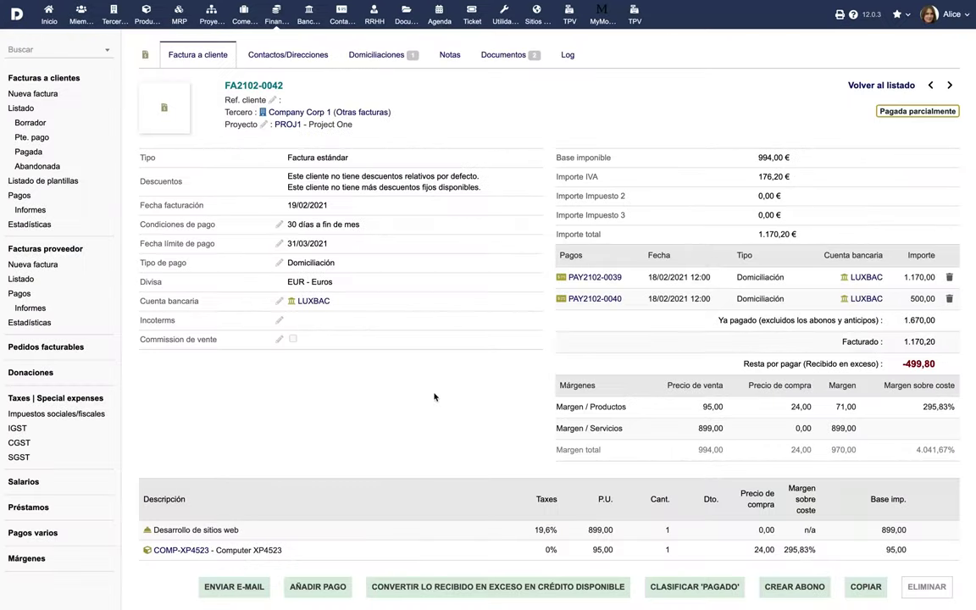
# Convert FA2102-0045's excess payment into credit and apply the 499,80 credit to FA2102-0045.
pyautogui.scroll(-3, 434, 395)
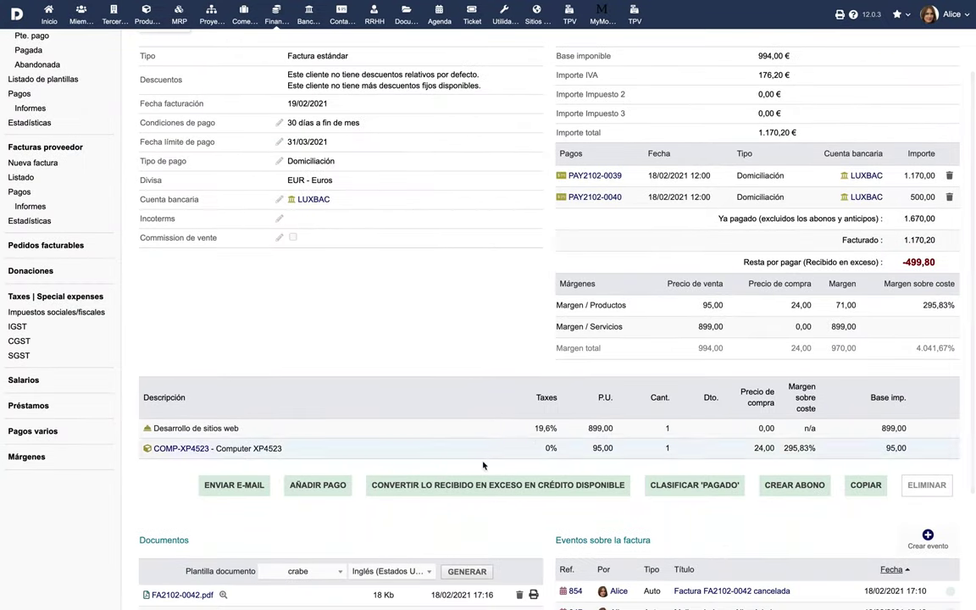
pyautogui.click(496, 491)
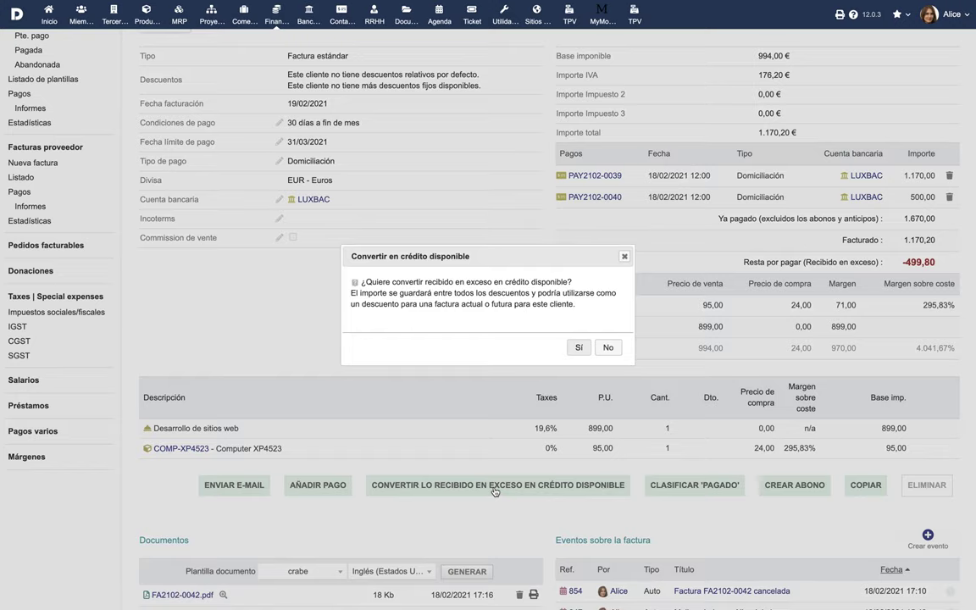
pyautogui.click(576, 350)
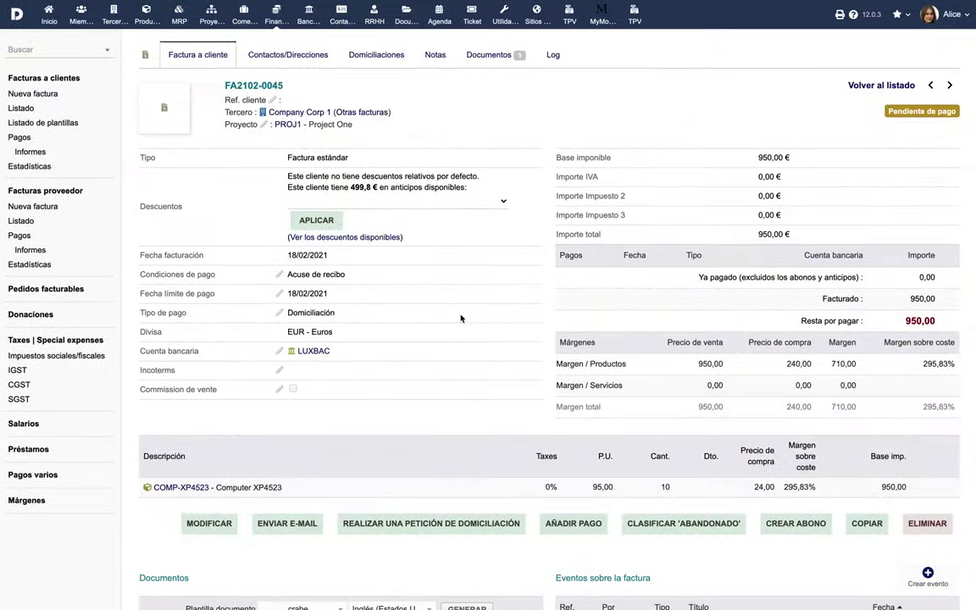
pyautogui.click(447, 202)
pyautogui.click(446, 211)
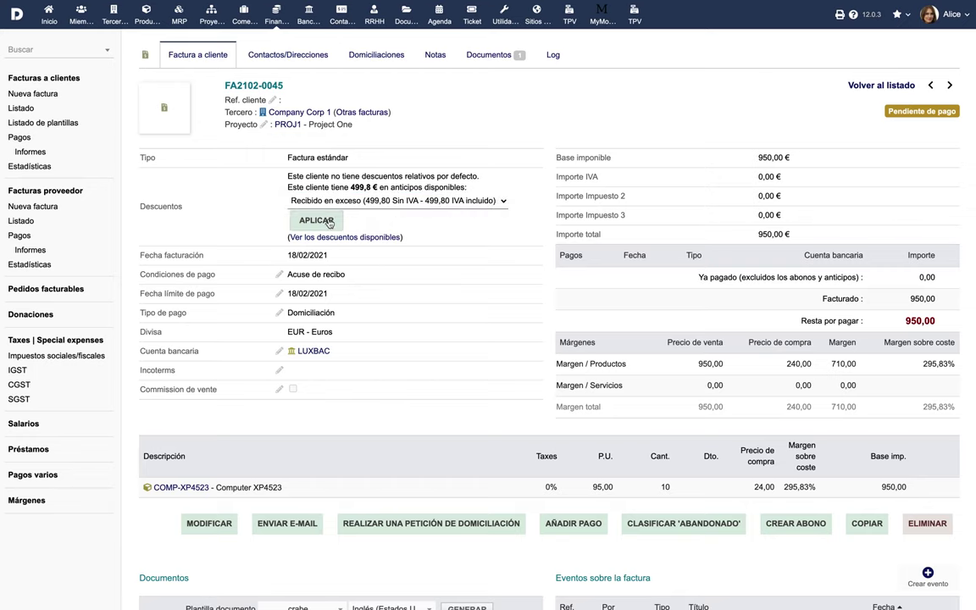
pyautogui.click(331, 221)
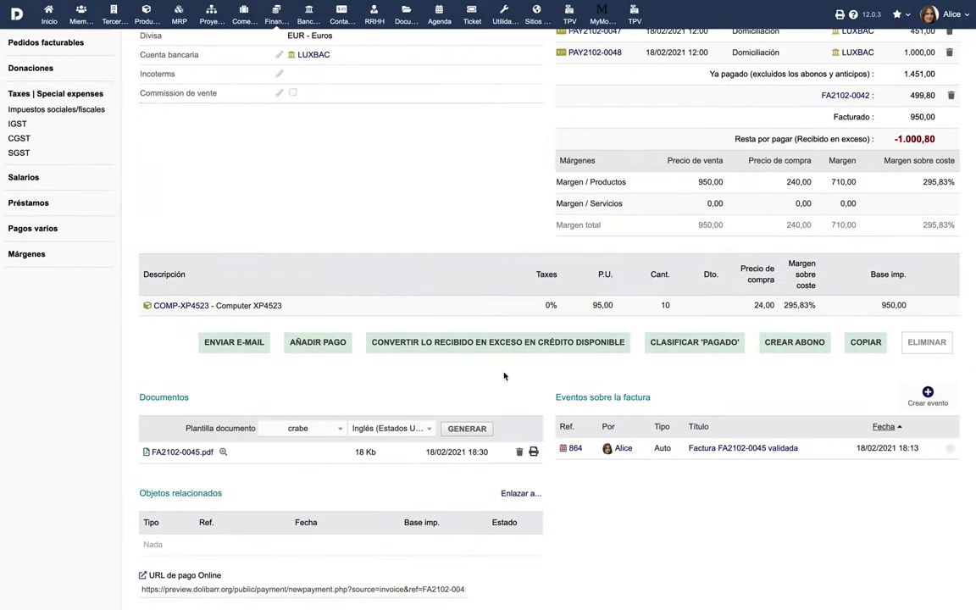
# Convert the remaining excess into credit and apply the 1.000,80 credit to invoice FA2102-0046.
pyautogui.click(492, 351)
pyautogui.scroll(-3, 492, 352)
pyautogui.click(491, 348)
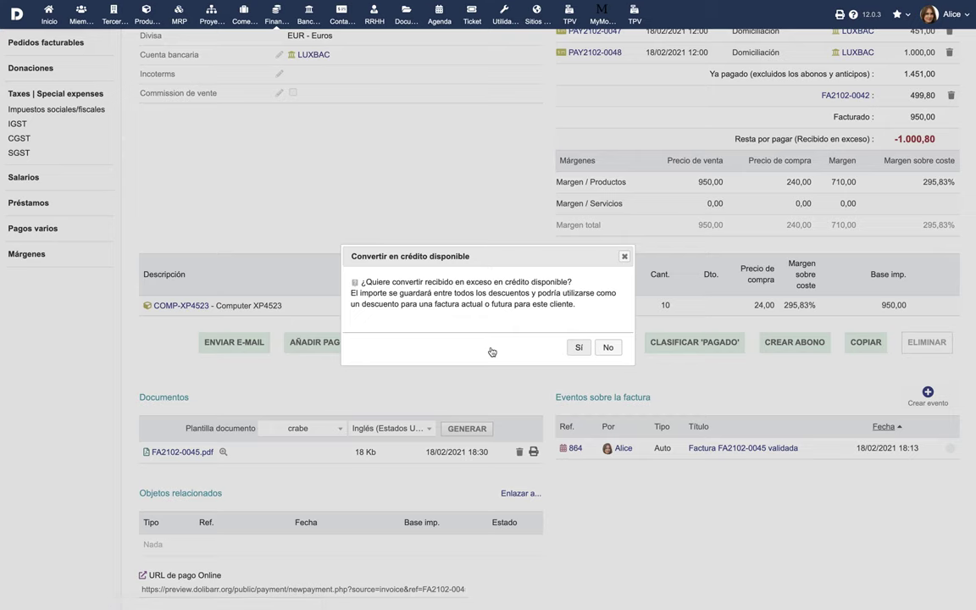
pyautogui.click(575, 348)
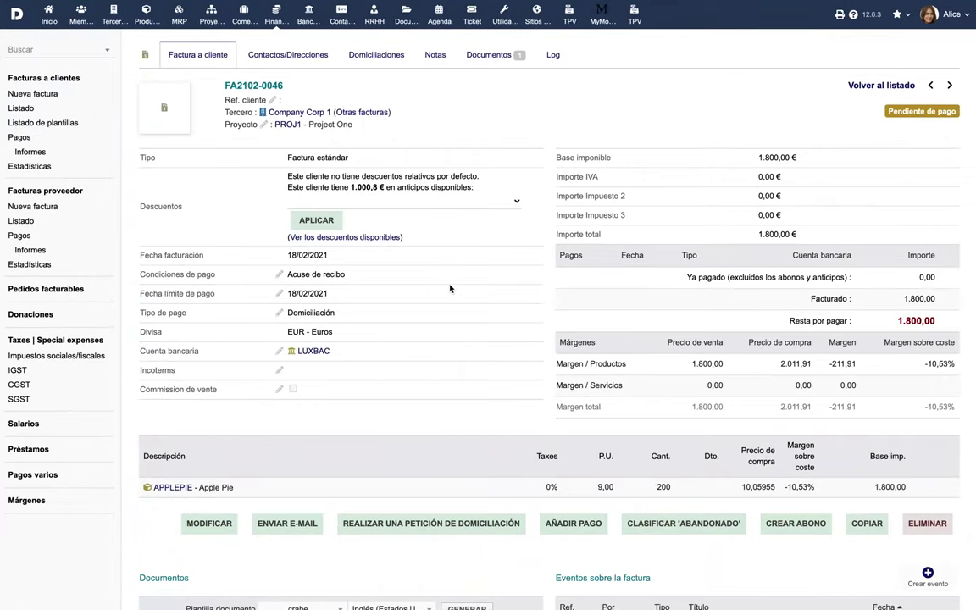
pyautogui.click(424, 202)
pyautogui.click(427, 212)
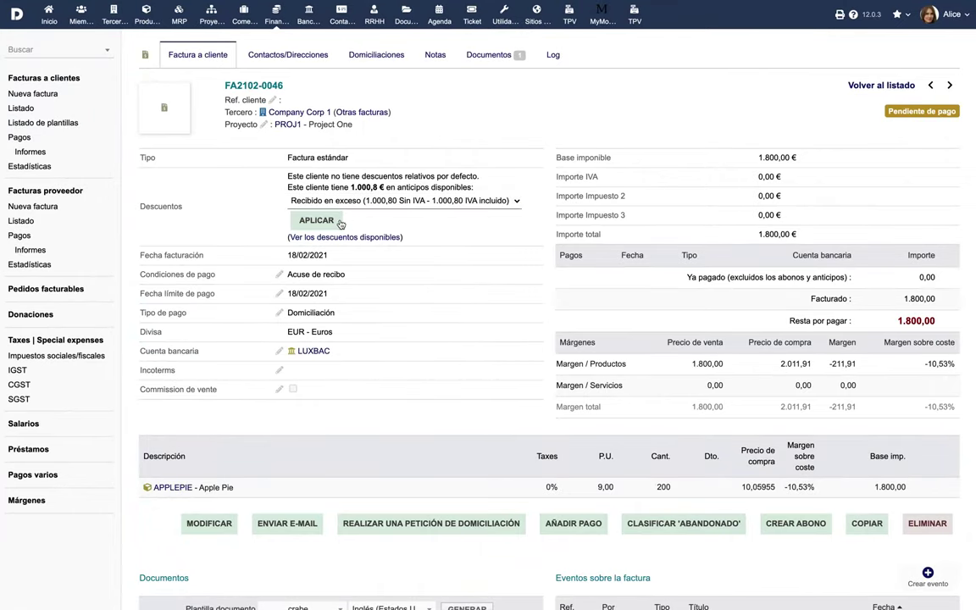
pyautogui.click(329, 222)
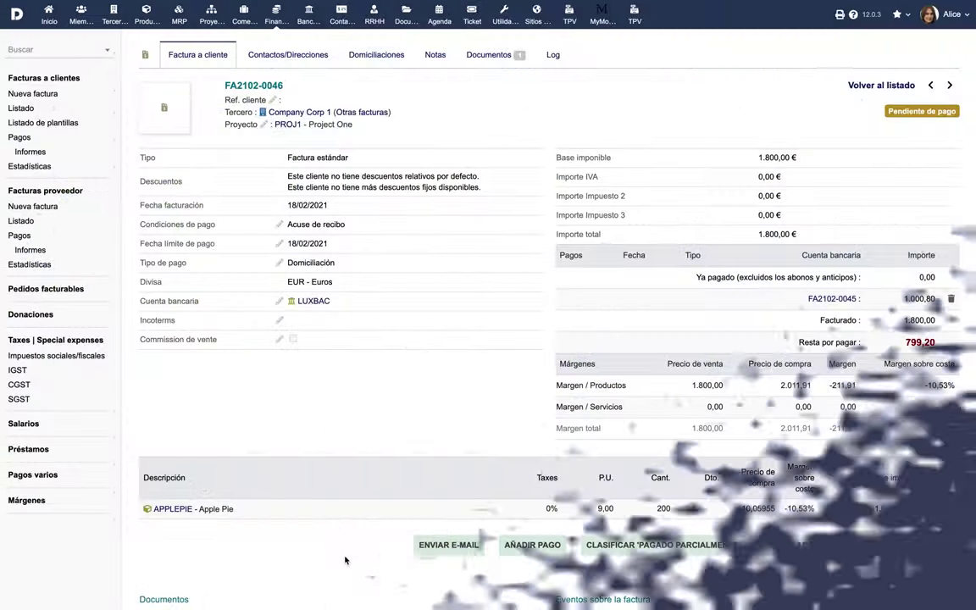
# Turn invoice FA2102-0046 into a template titled Recur11, assigned to project PROJSHARED.
pyautogui.click(862, 549)
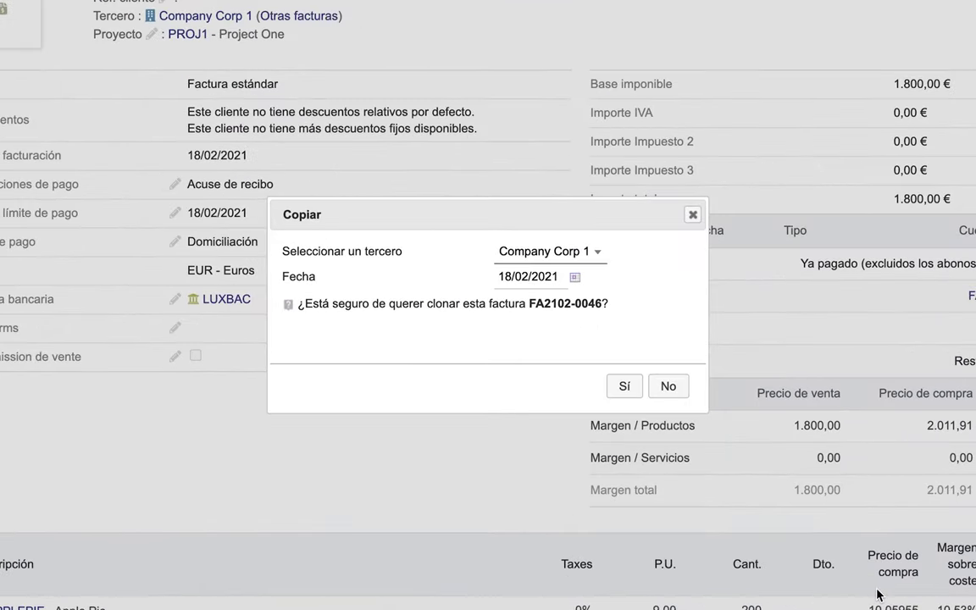
pyautogui.click(676, 391)
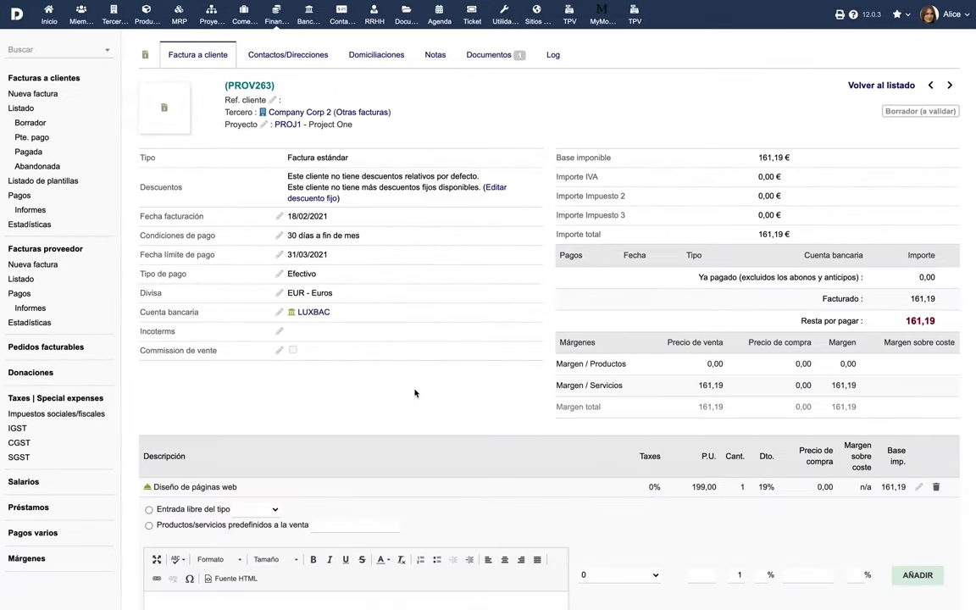
pyautogui.scroll(-3, 414, 392)
pyautogui.click(826, 461)
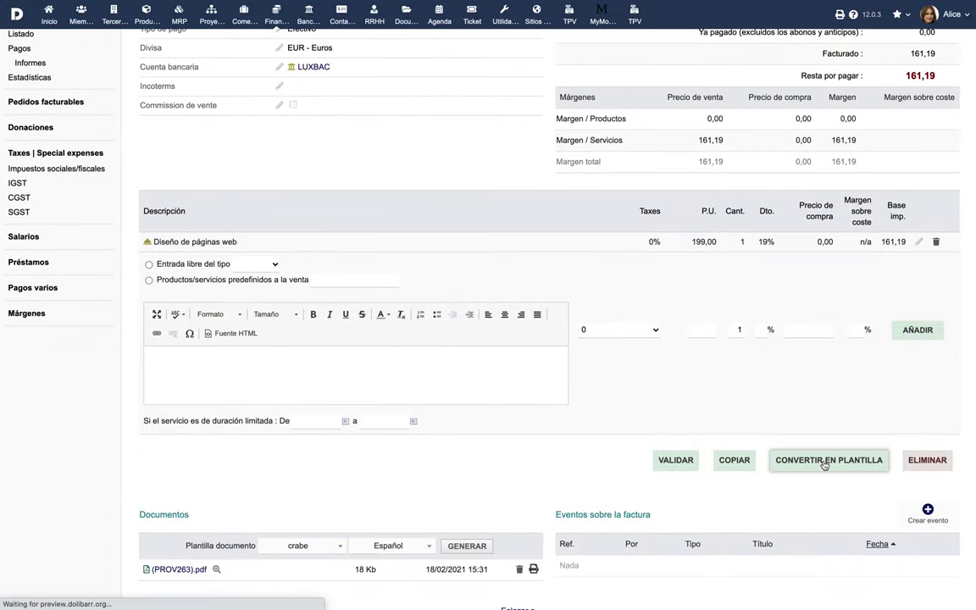
pyautogui.click(421, 91)
pyautogui.write('Recur11')
pyautogui.scroll(-1, 398, 286)
pyautogui.click(399, 330)
pyautogui.click(406, 408)
# Set Recur11 to recur every 2 months from 18/02/2021, maximum 5 invoices, and create it.
pyautogui.scroll(-2, 406, 408)
pyautogui.click(318, 371)
pyautogui.write('2')
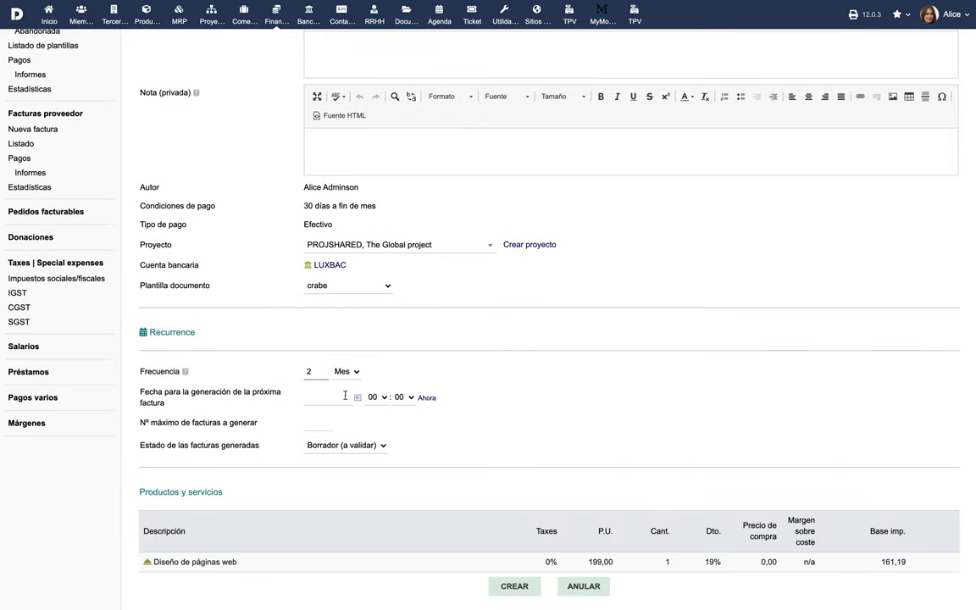
pyautogui.click(327, 398)
pyautogui.click(379, 483)
pyautogui.click(319, 423)
pyautogui.write('5')
pyautogui.press('Return')
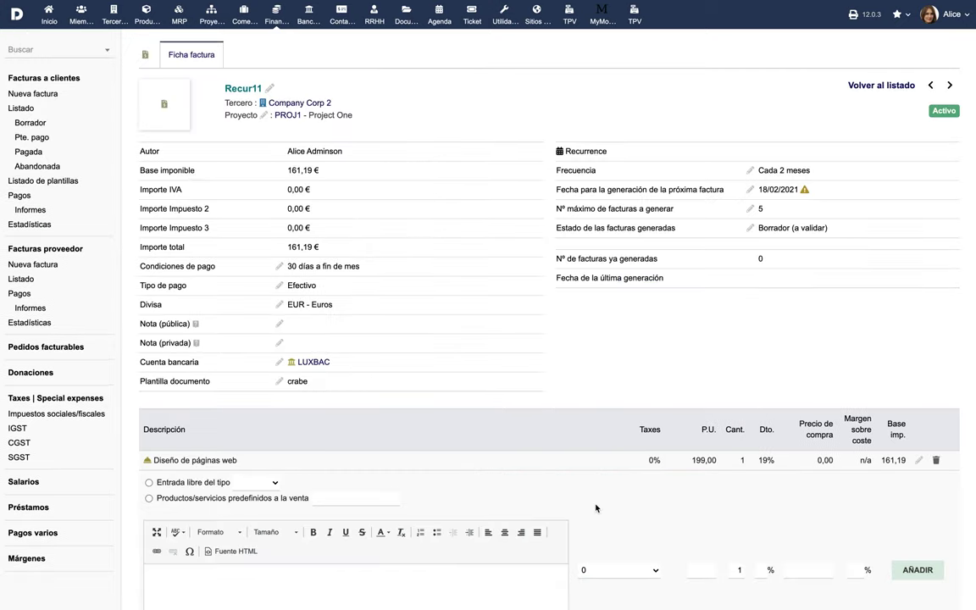
pyautogui.click(20, 110)
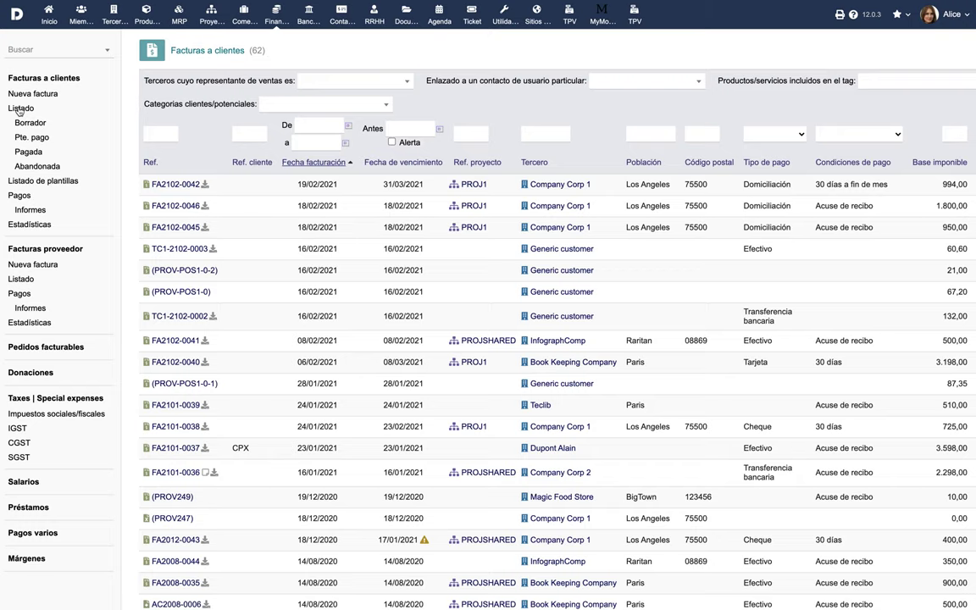
# Filter invoices by pending and abandoned status, then generate and view the February 2021 payments report.
pyautogui.click(31, 137)
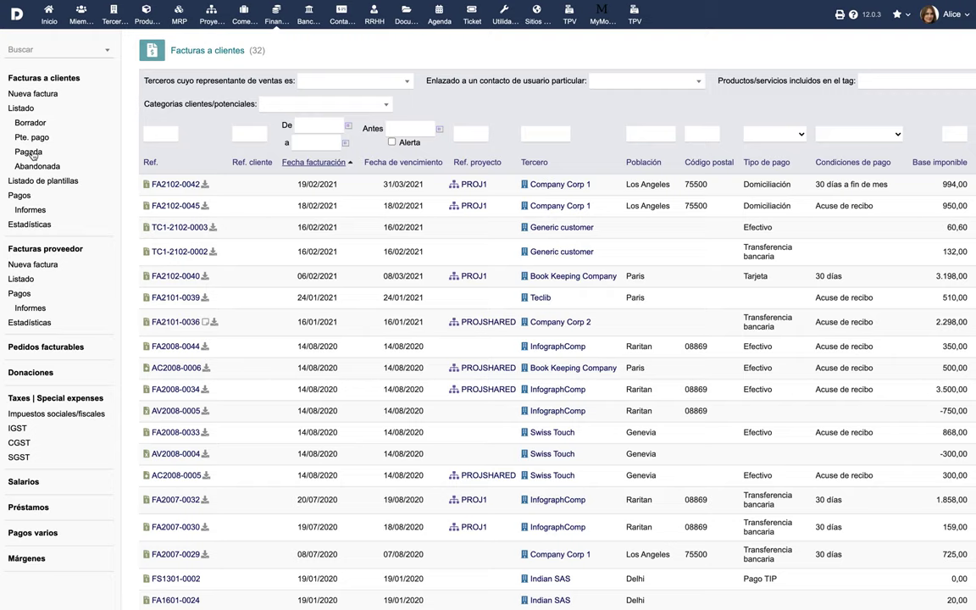
pyautogui.click(36, 167)
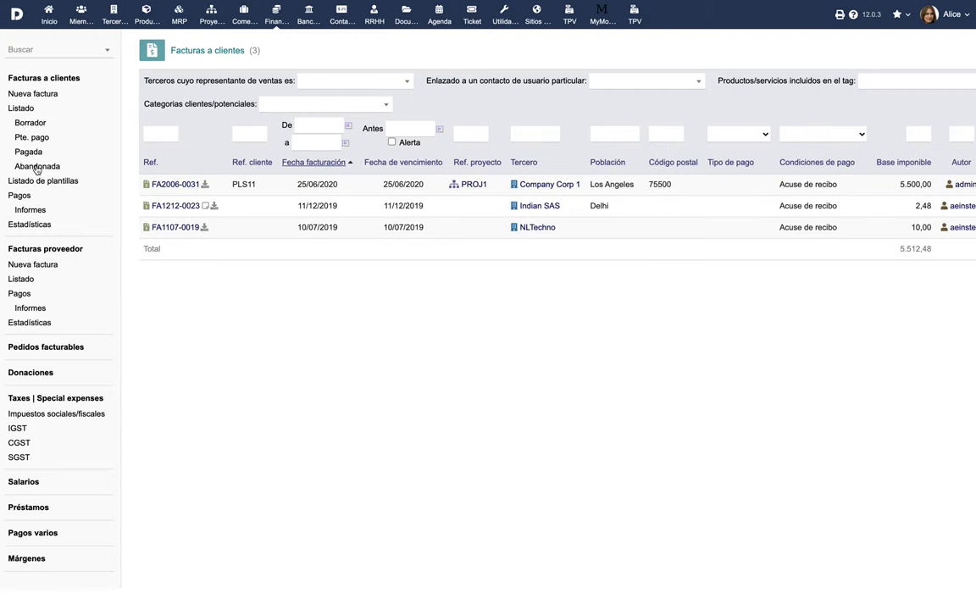
pyautogui.click(18, 194)
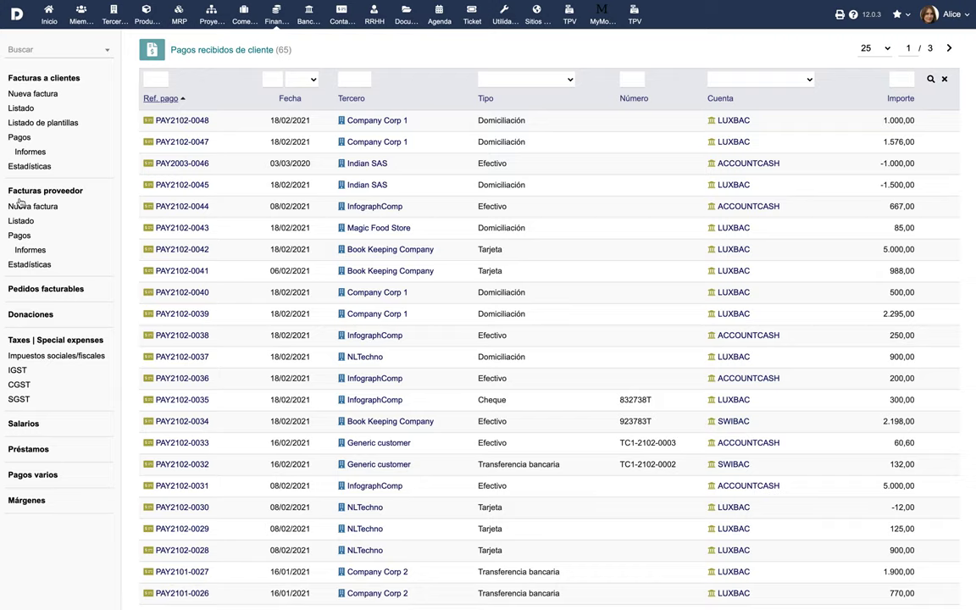
pyautogui.click(31, 153)
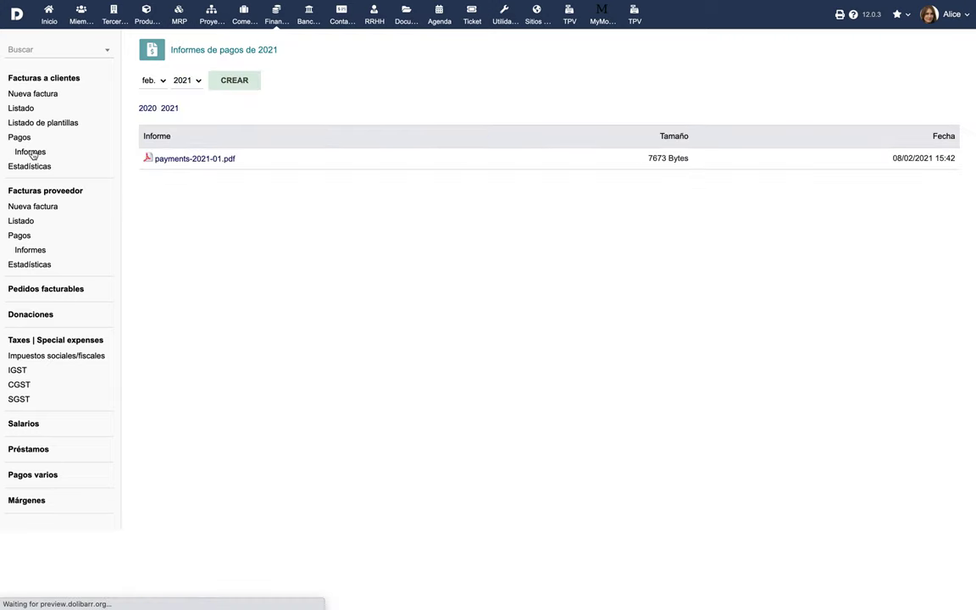
pyautogui.click(233, 82)
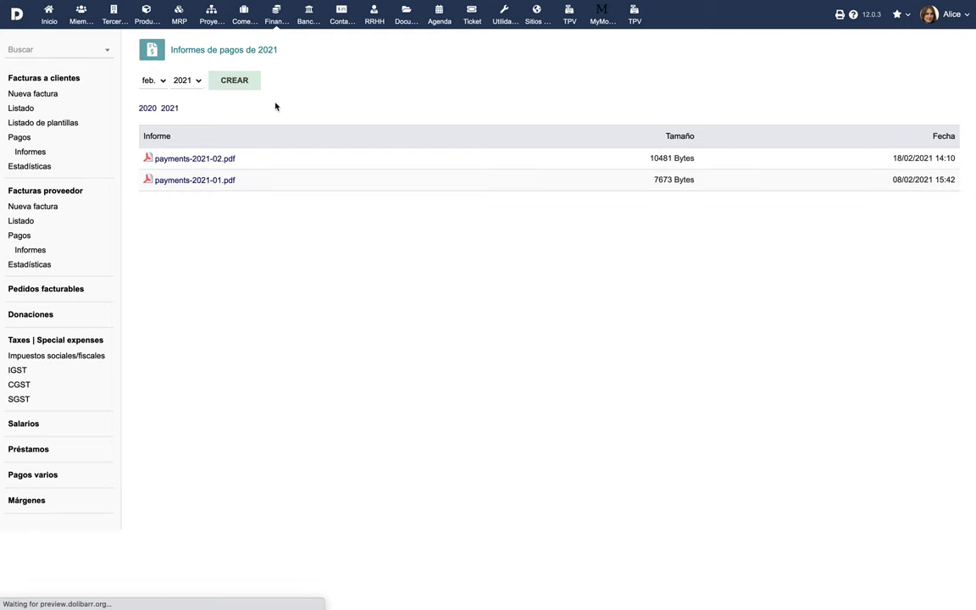
pyautogui.click(195, 158)
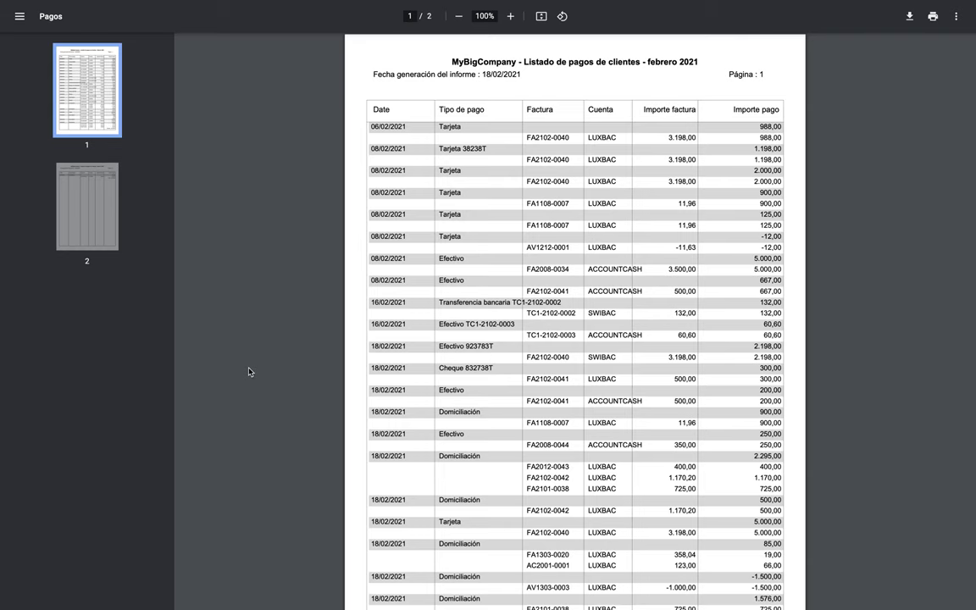
pyautogui.click(89, 210)
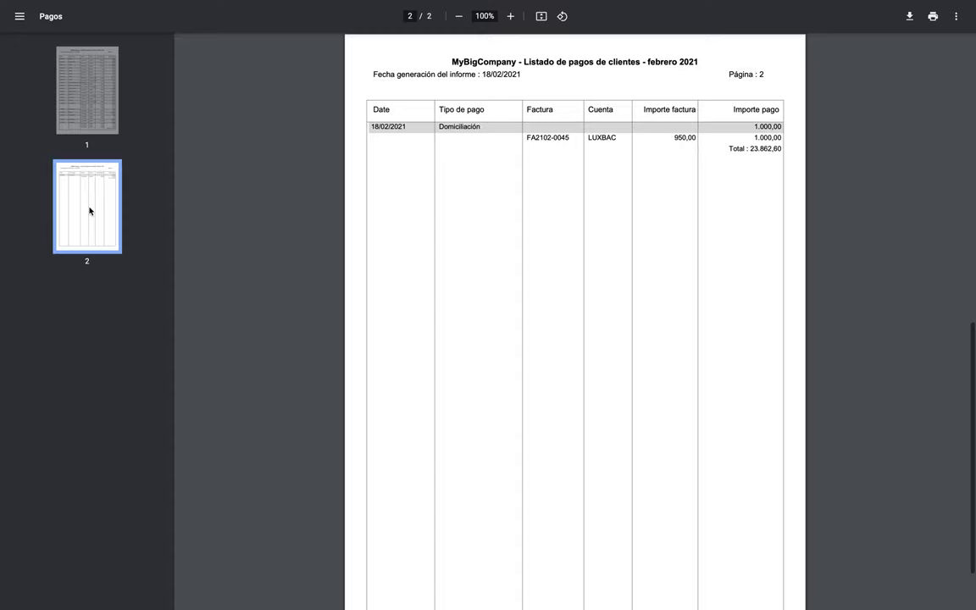
pyautogui.click(95, 116)
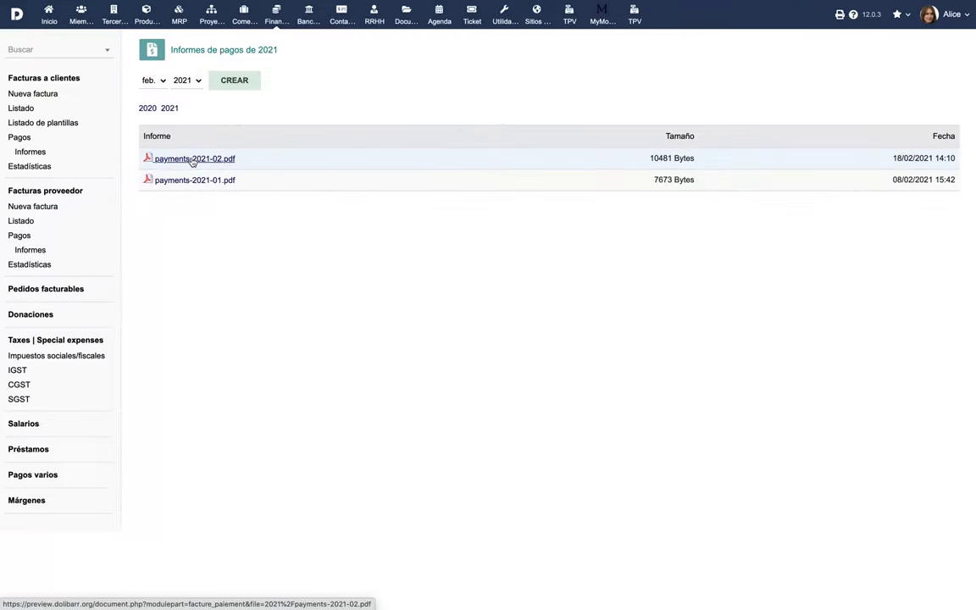
# Show the customer invoice statistics for the year 2020.
pyautogui.click(28, 168)
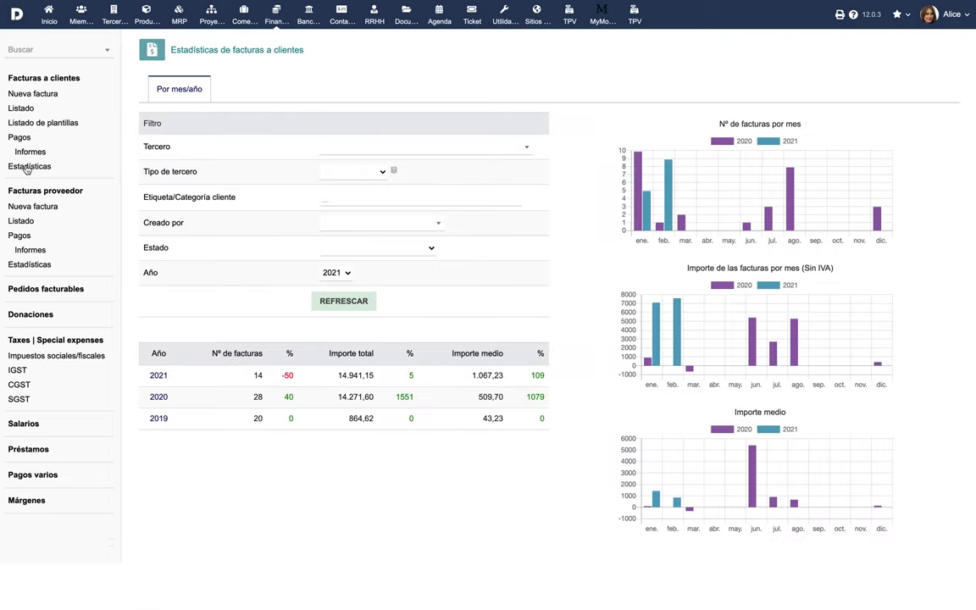
pyautogui.click(337, 273)
pyautogui.click(339, 284)
pyautogui.click(356, 300)
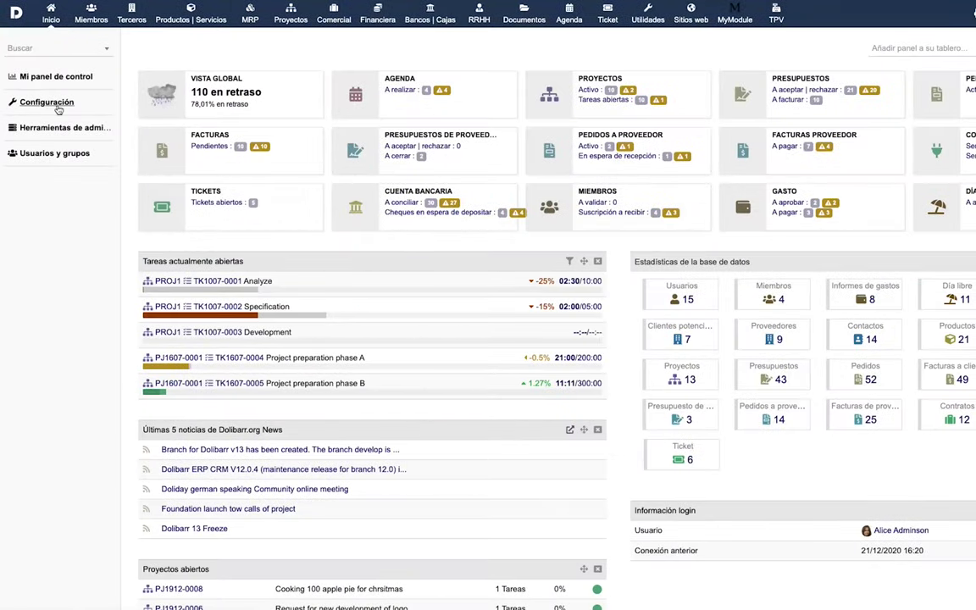
# In the invoice module setup, add a Boolean extra field labelled Comisión with code comision.
pyautogui.click(57, 108)
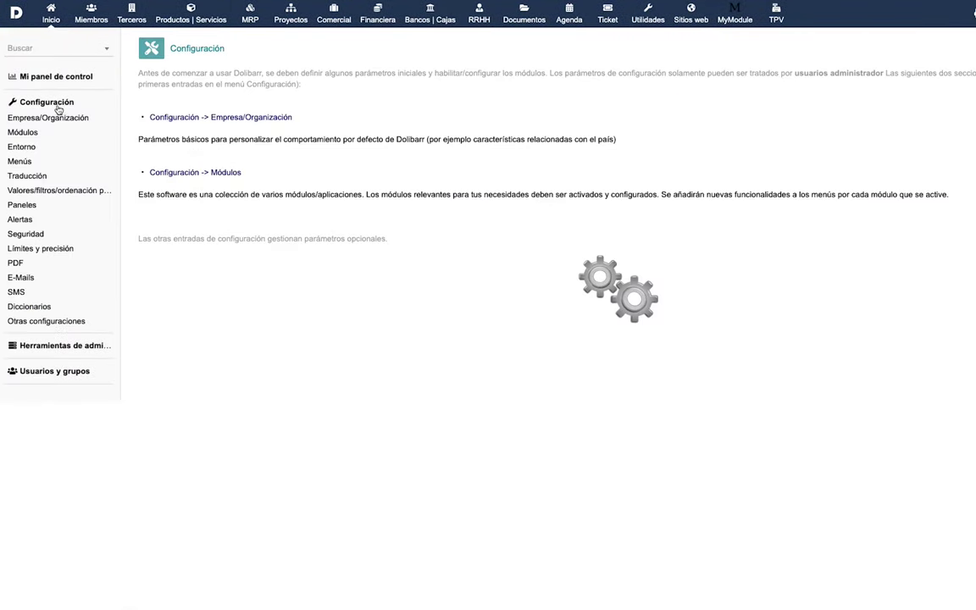
pyautogui.click(193, 172)
pyautogui.scroll(-5, 191, 174)
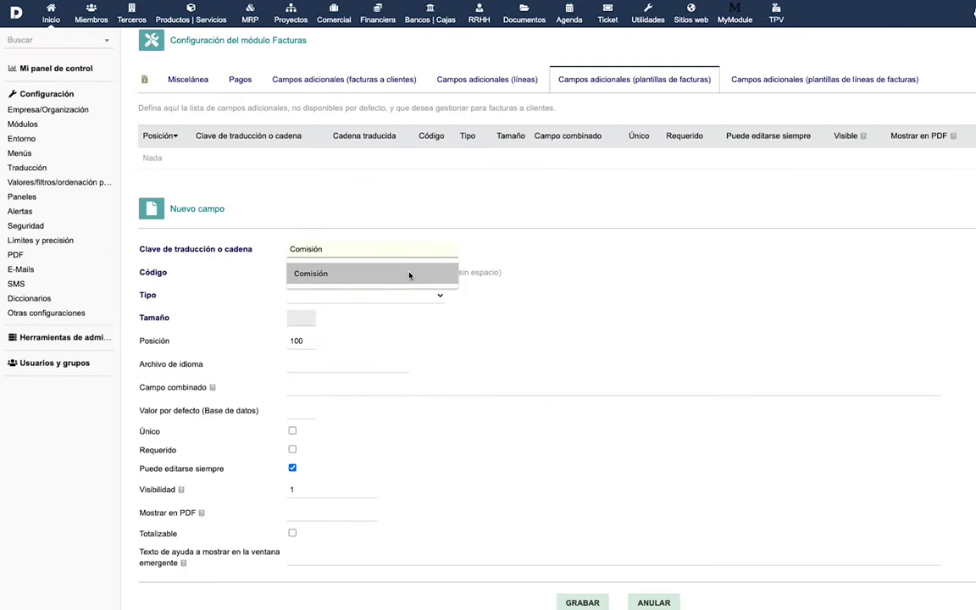
pyautogui.click(317, 273)
pyautogui.click(318, 272)
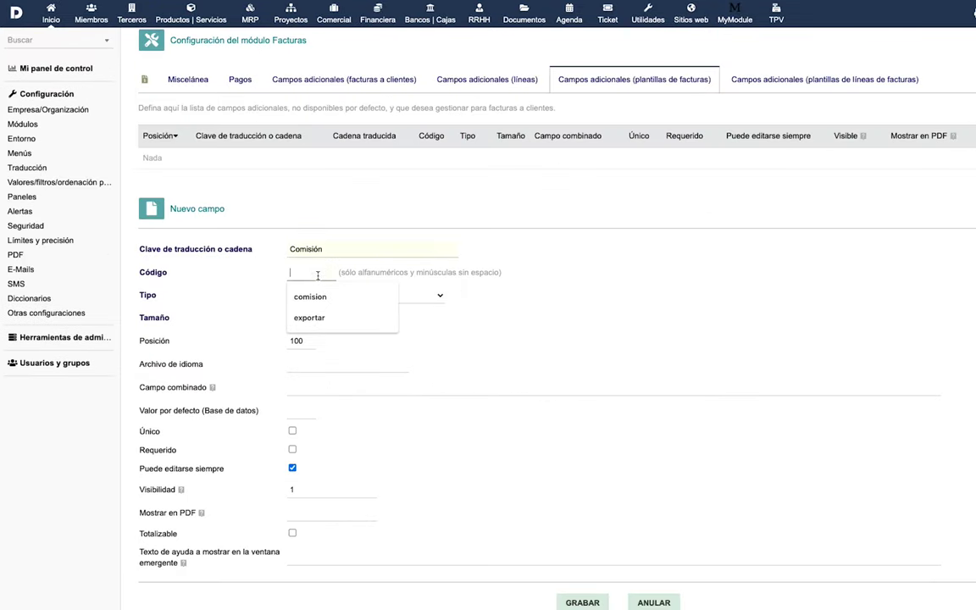
pyautogui.click(319, 297)
pyautogui.click(322, 295)
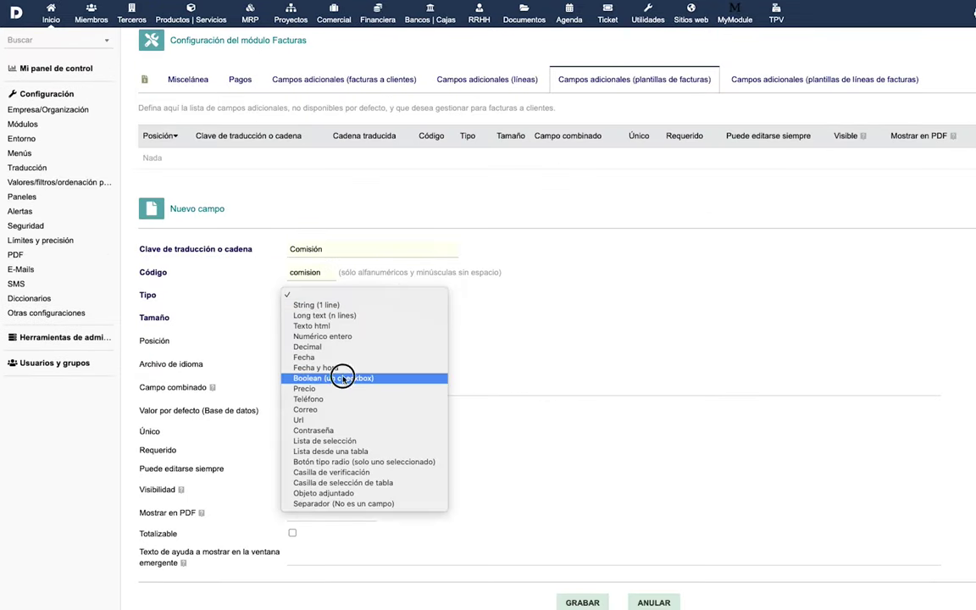
pyautogui.click(343, 375)
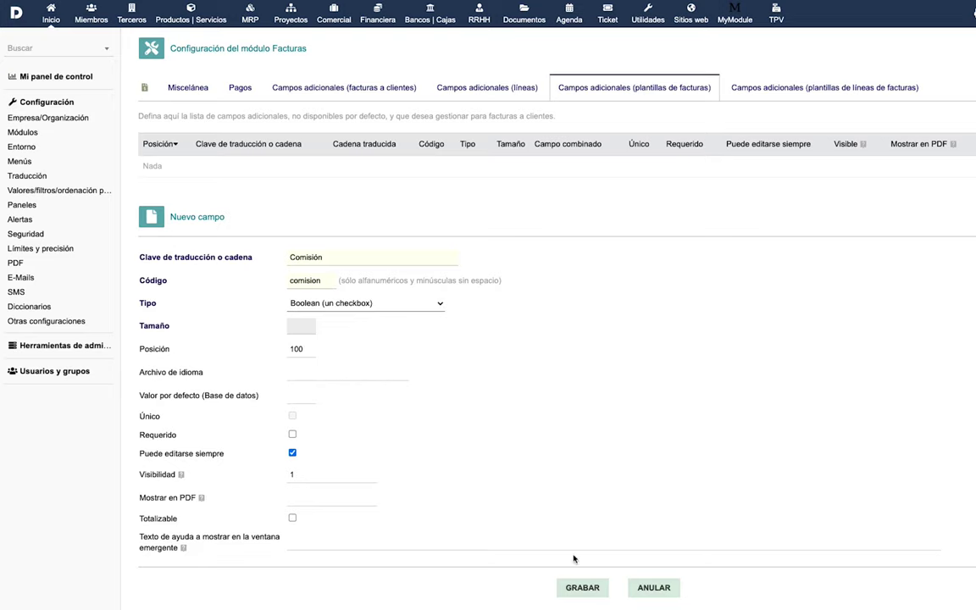